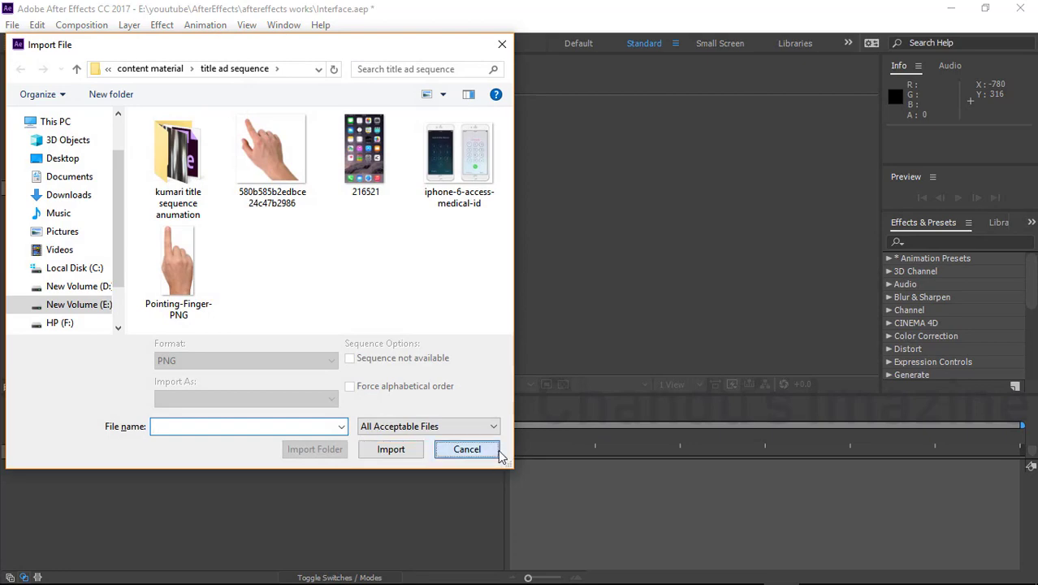
click(486, 451)
click(14, 25)
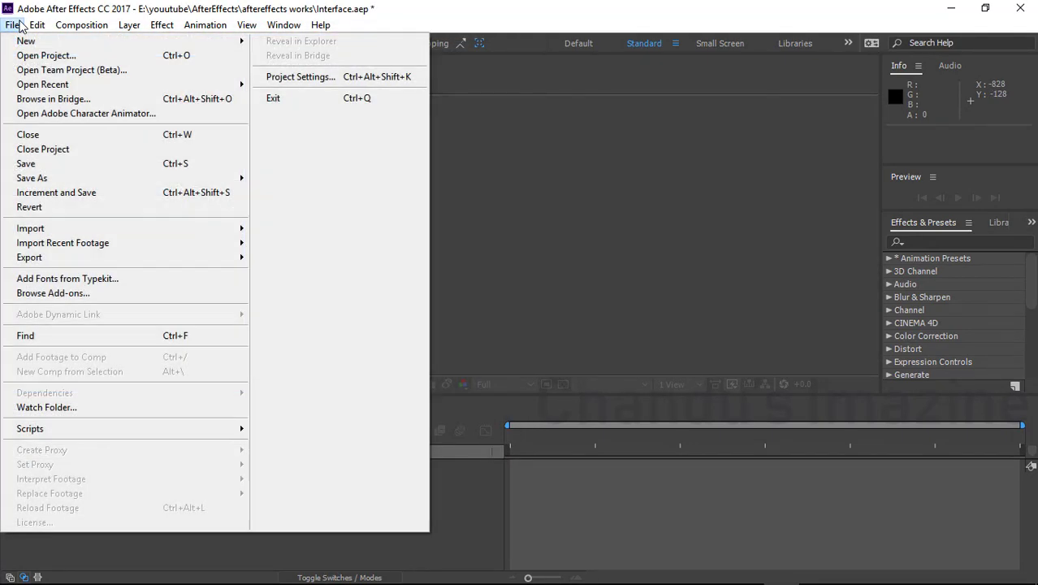
mouse_move(174, 228)
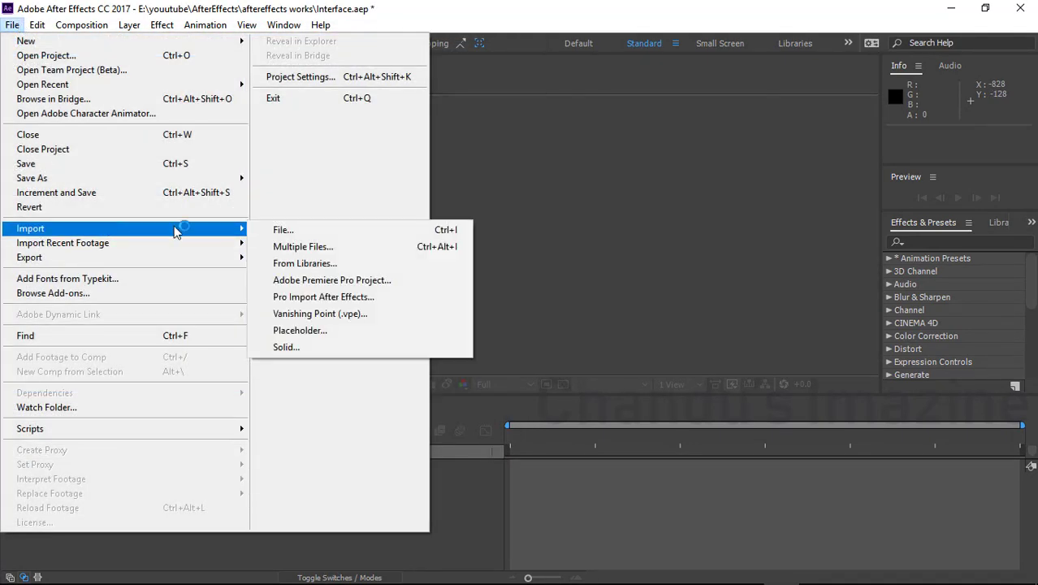
click(258, 234)
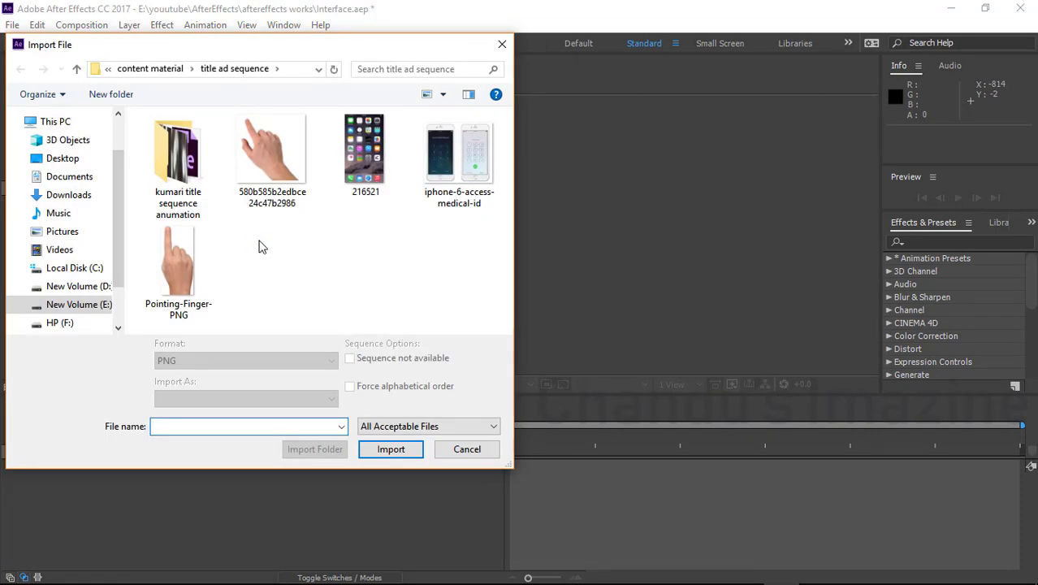
click(487, 449)
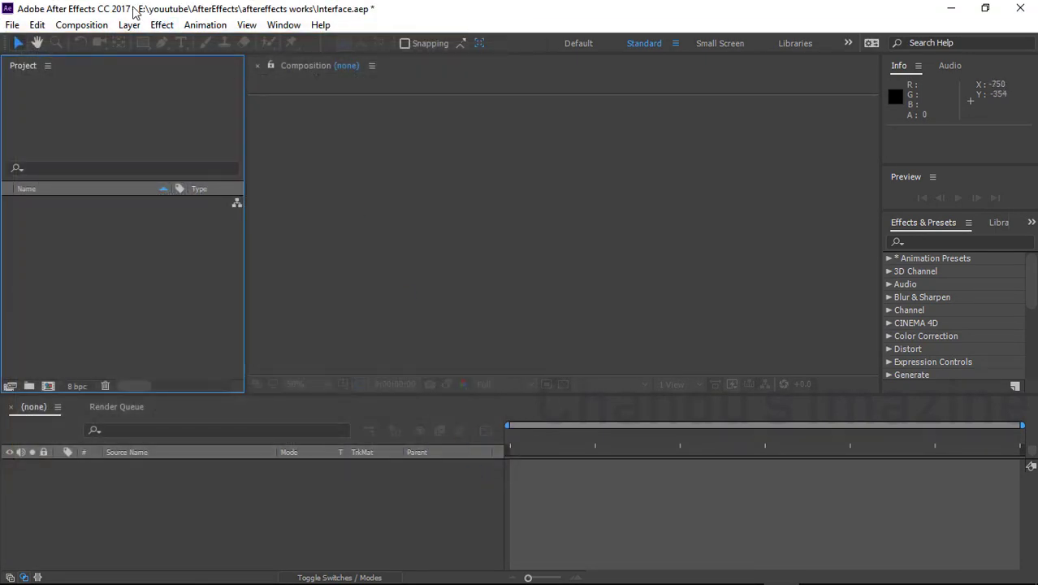
drag(93, 14, 321, 36)
mouse_move(179, 573)
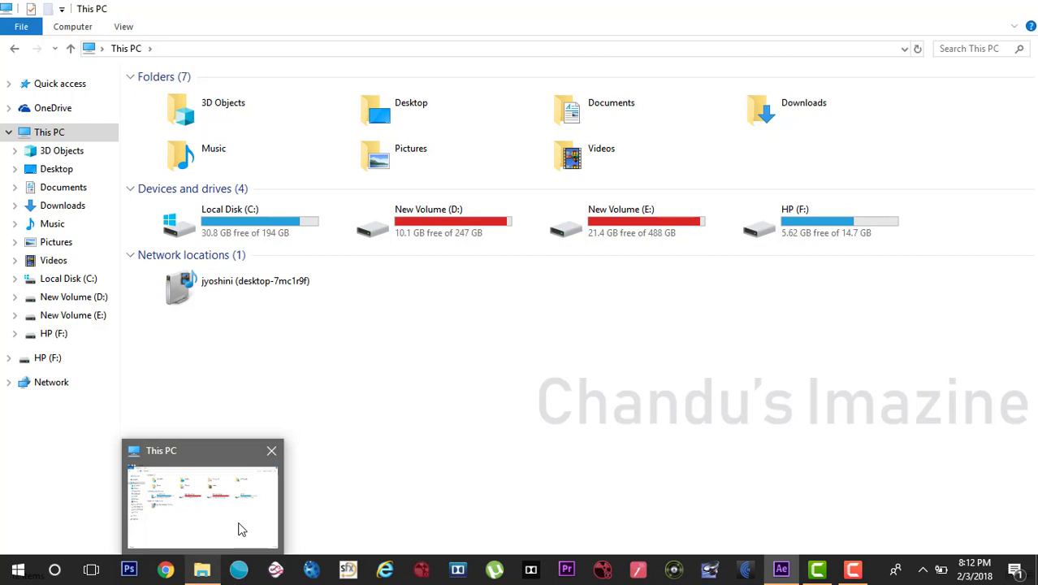
click(244, 528)
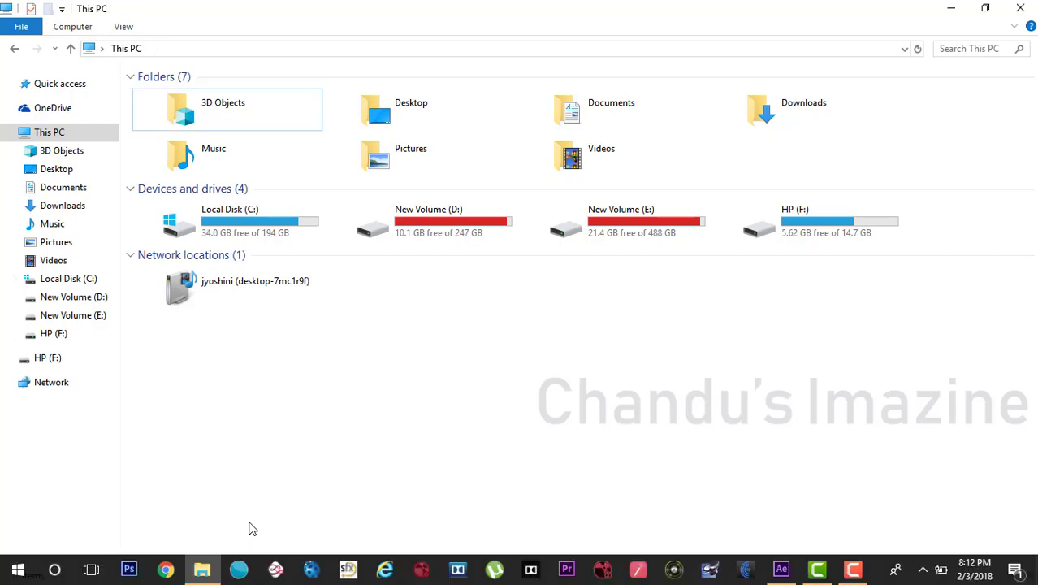
click(625, 229)
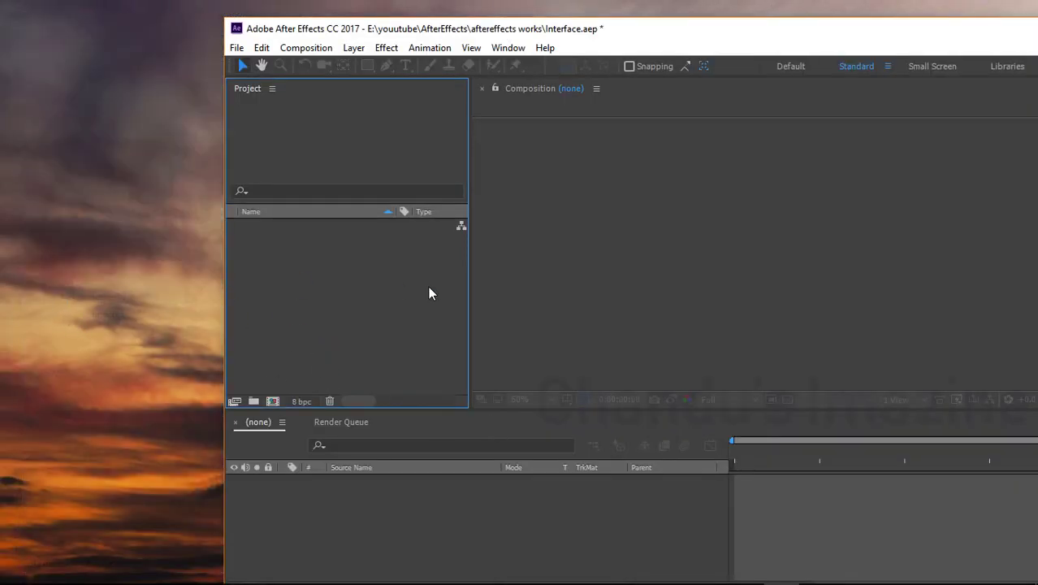
double_click(903, 33)
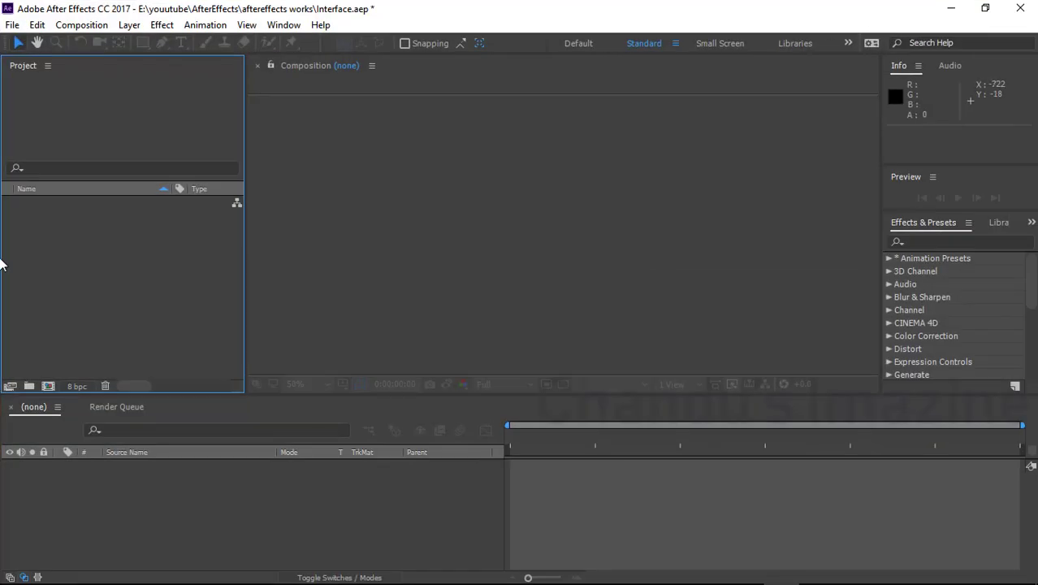
Import the 216521 PNG image from the title ad sequence folder as footage and open it in the Footage viewer
double_click(140, 259)
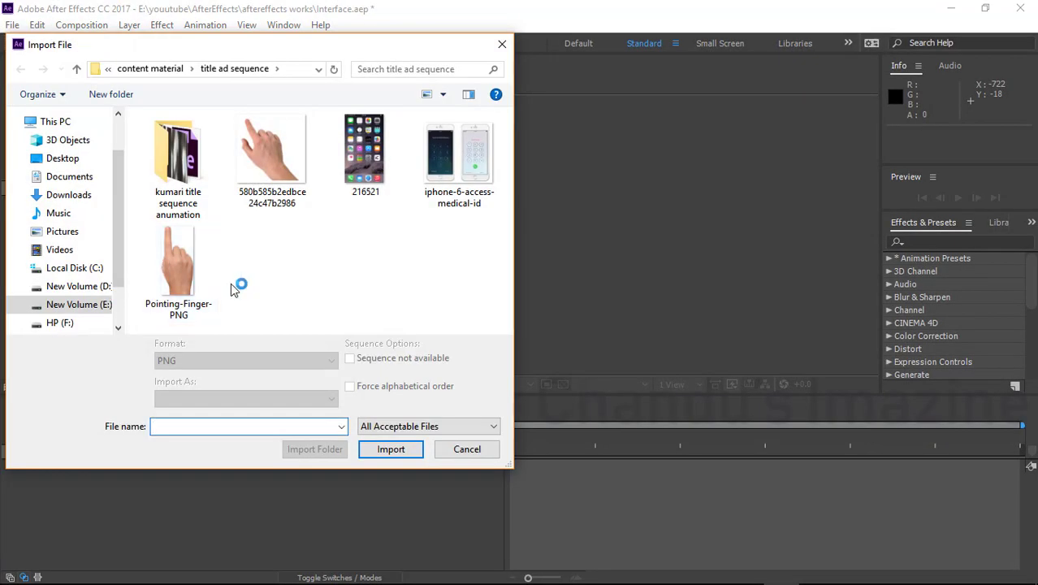
click(365, 190)
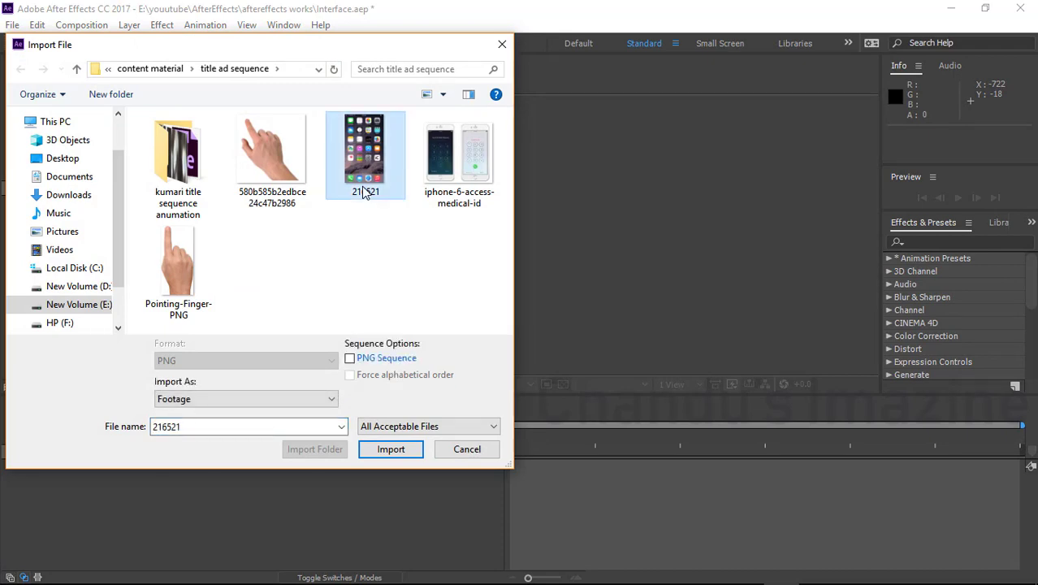
click(387, 451)
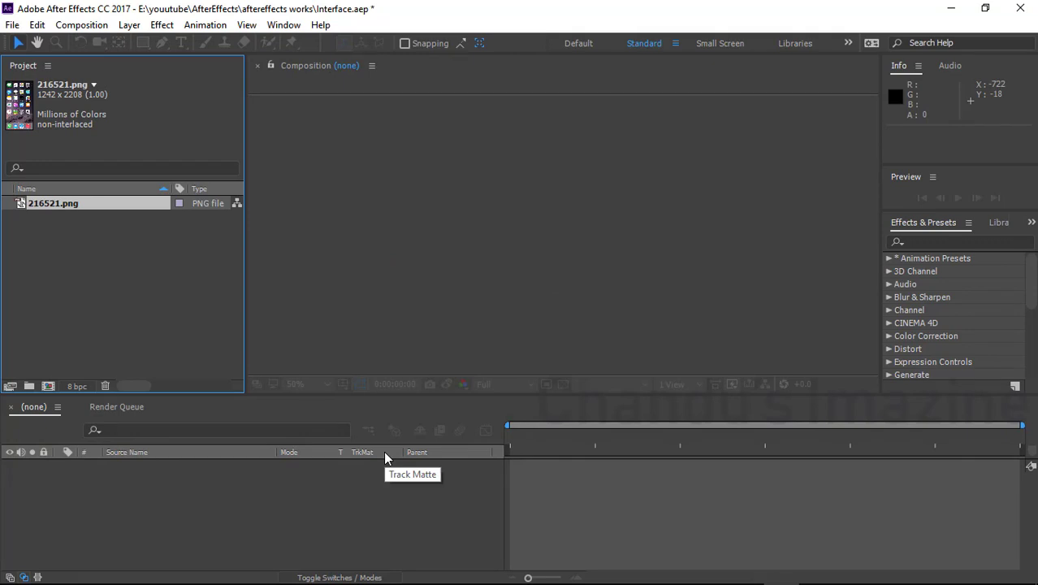
double_click(75, 204)
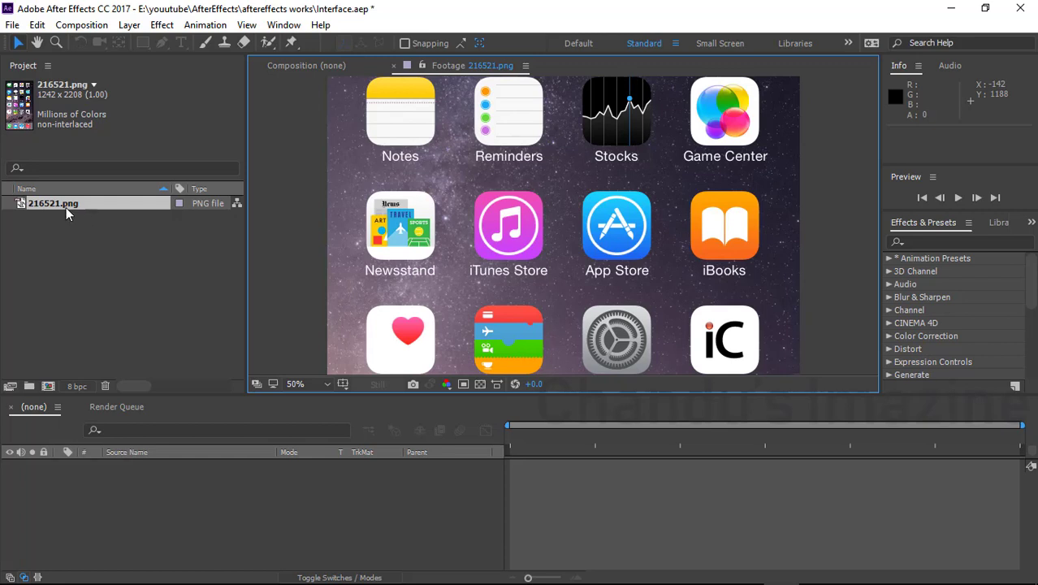
drag(62, 207, 557, 202)
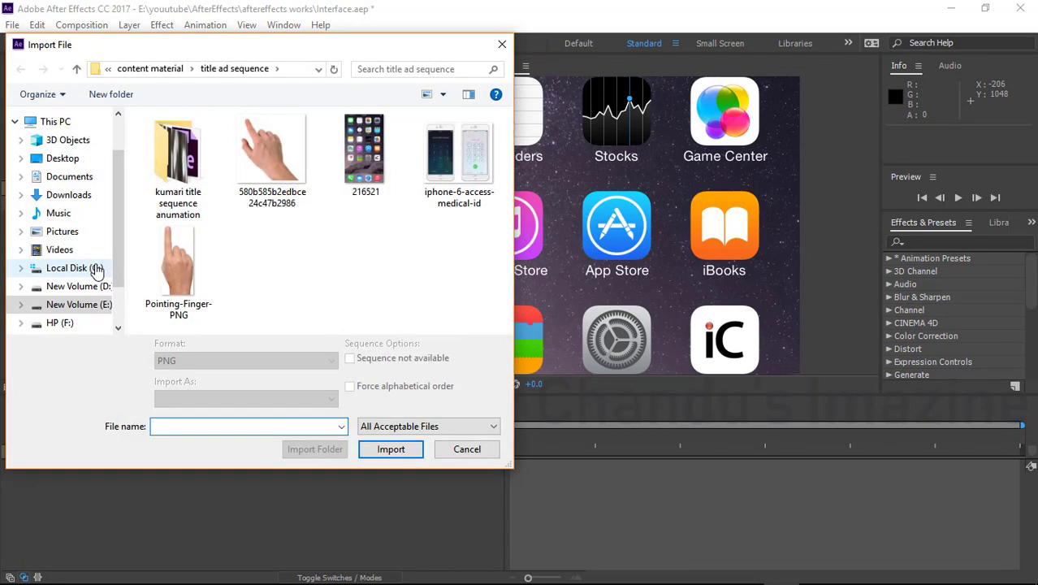
click(471, 449)
click(66, 203)
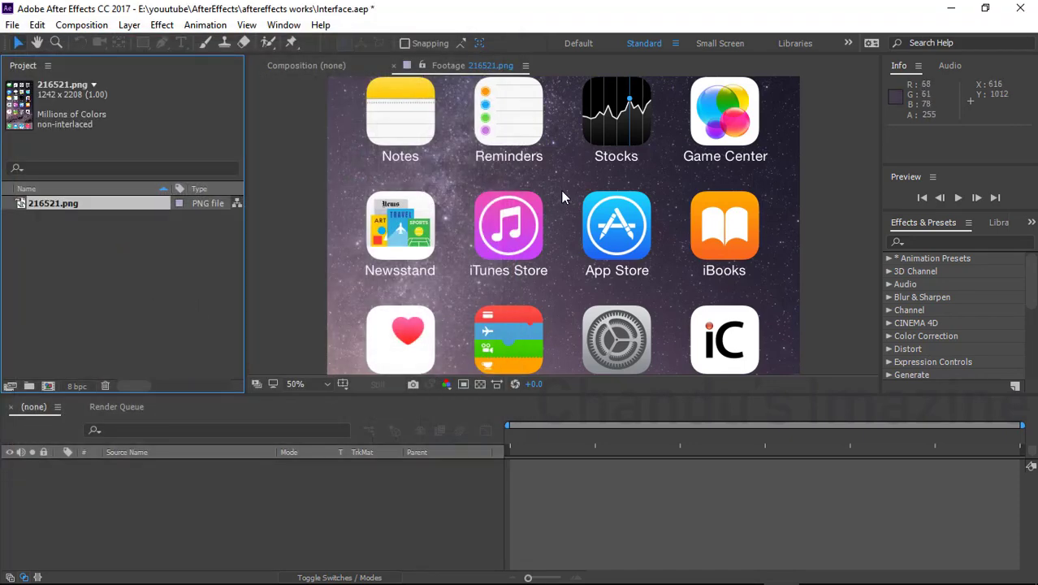
Import the center blast frames from center blast0070 as a Targa sequence, interpreting the alpha as Premultiplied - Matted With Color black
click(59, 268)
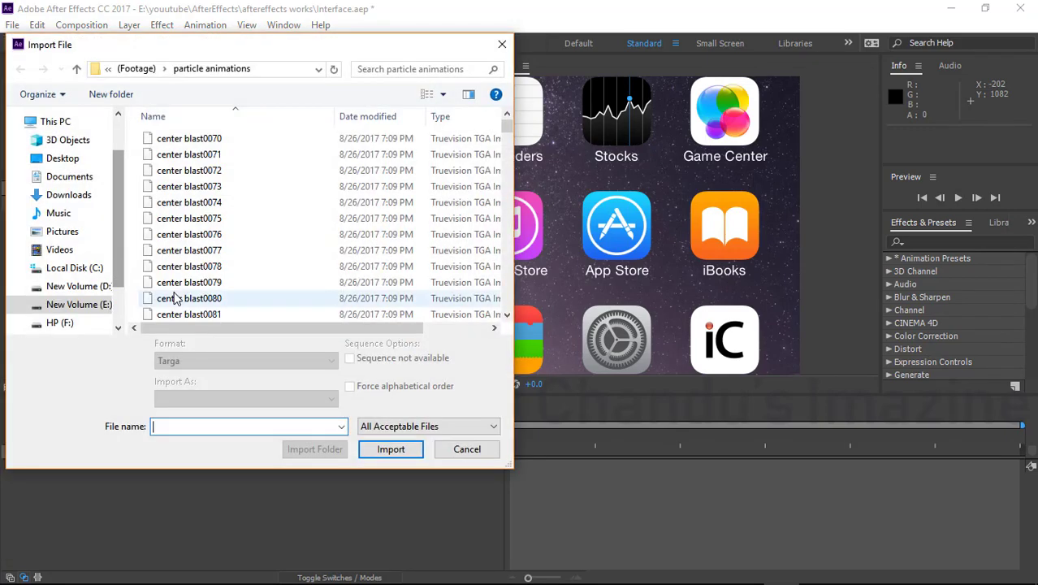
scroll(246, 151, down, 10)
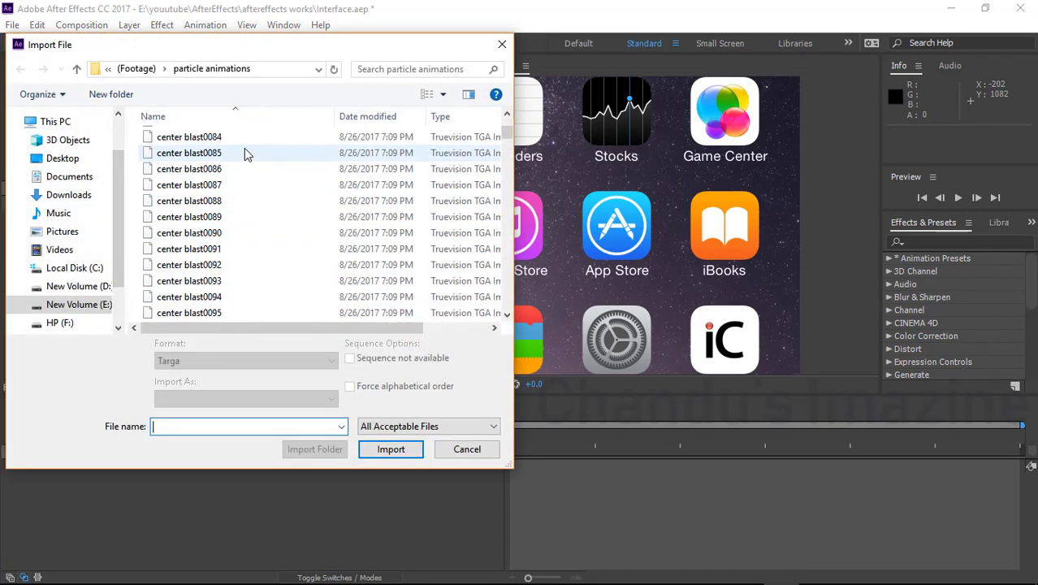
scroll(246, 154, up, 10)
drag(301, 327, 203, 342)
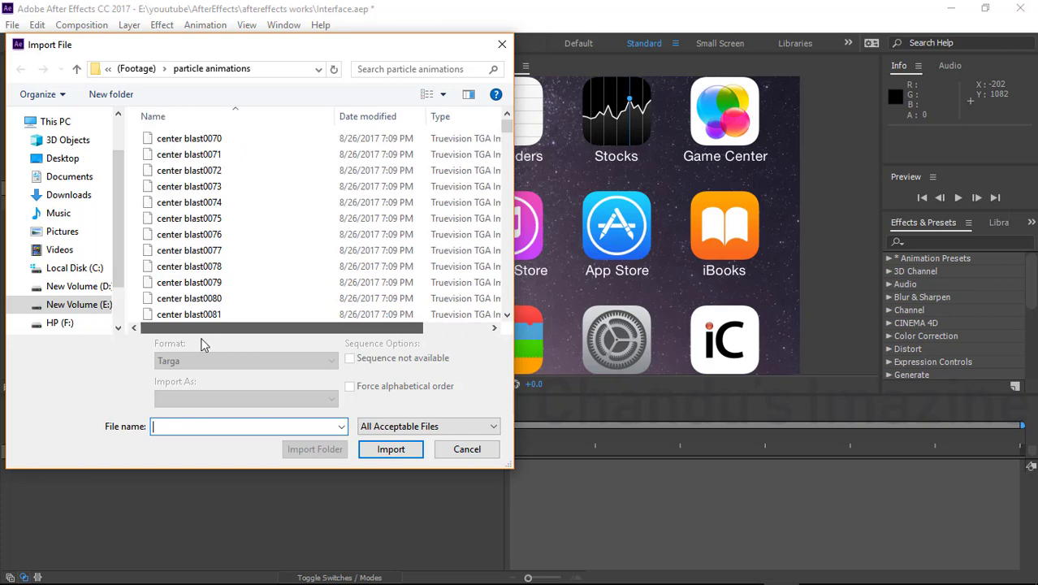
click(199, 140)
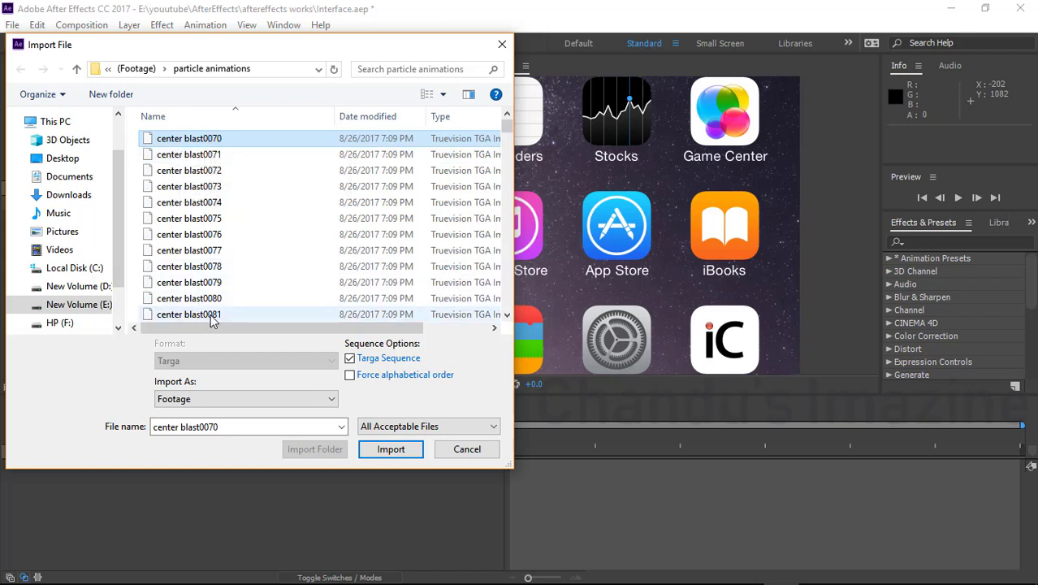
click(390, 448)
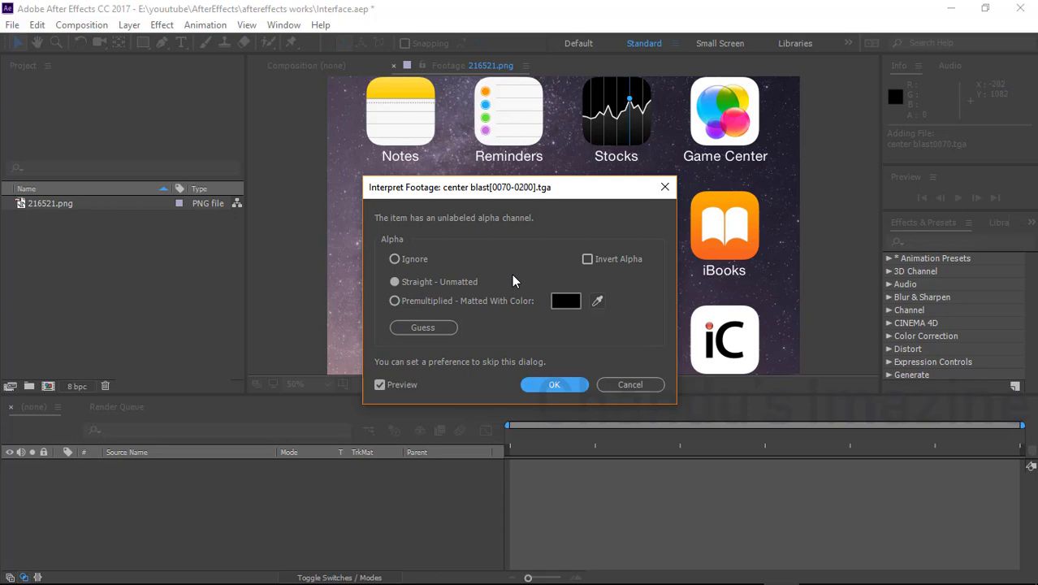
click(406, 301)
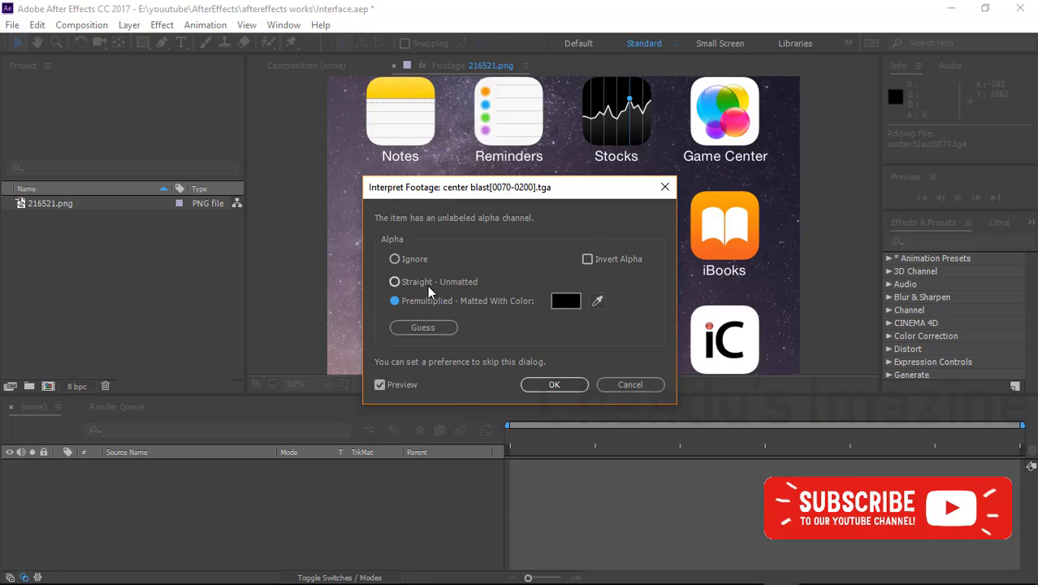
click(554, 385)
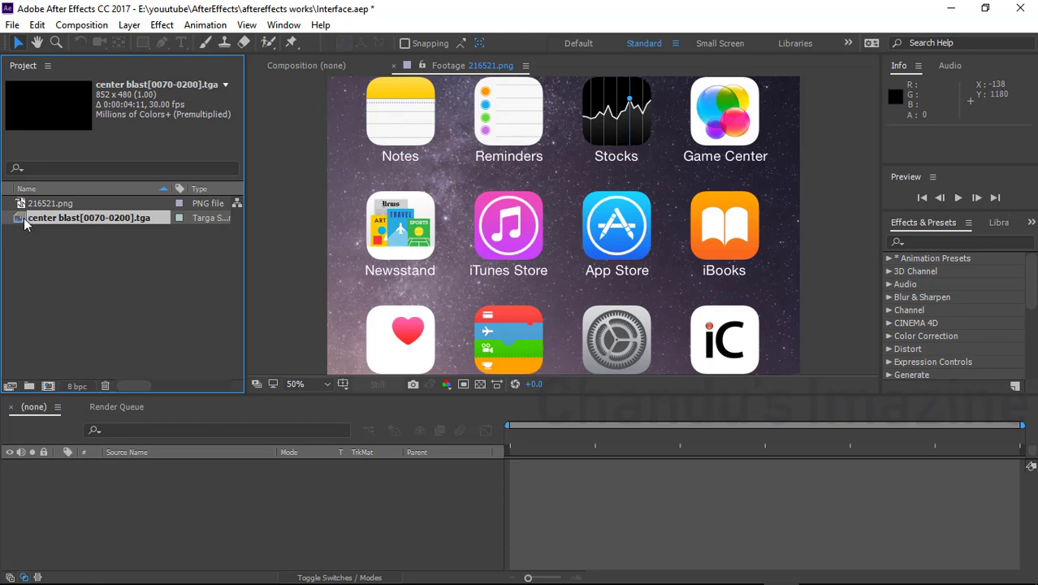
Open the center blast[0070-0200].tga sequence in the Footage viewer and play it
click(49, 206)
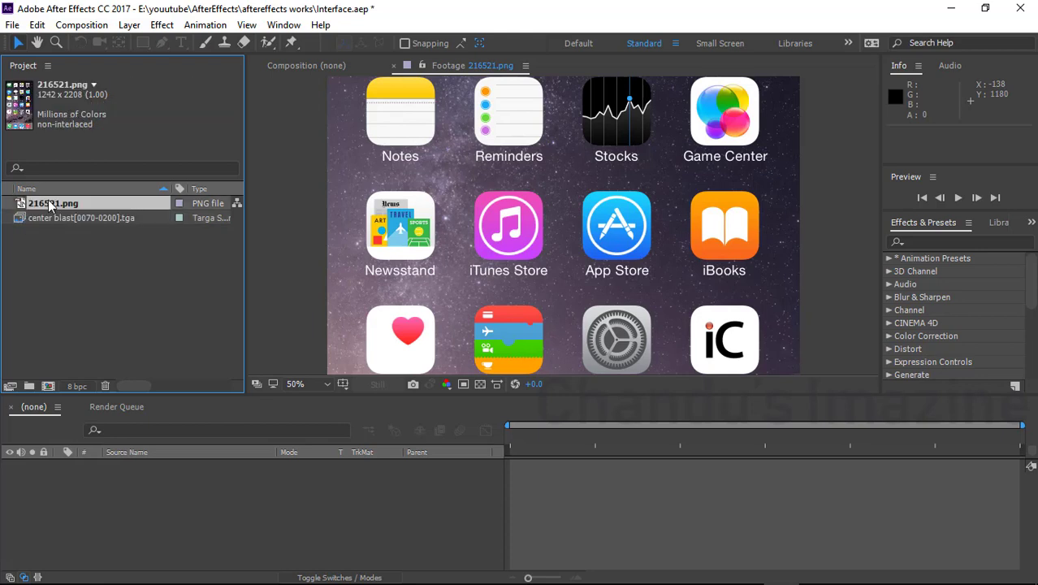
click(41, 220)
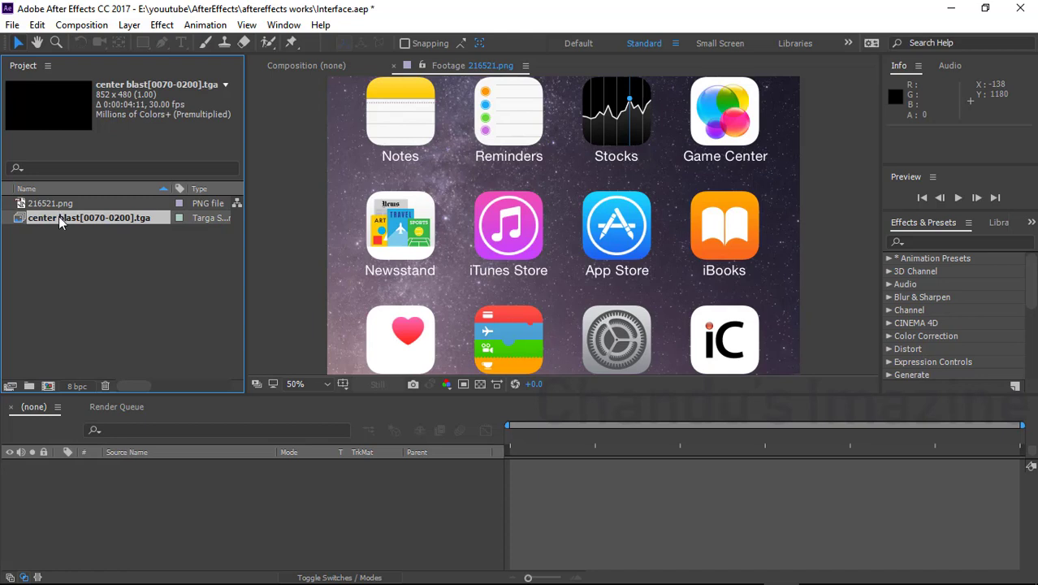
double_click(58, 218)
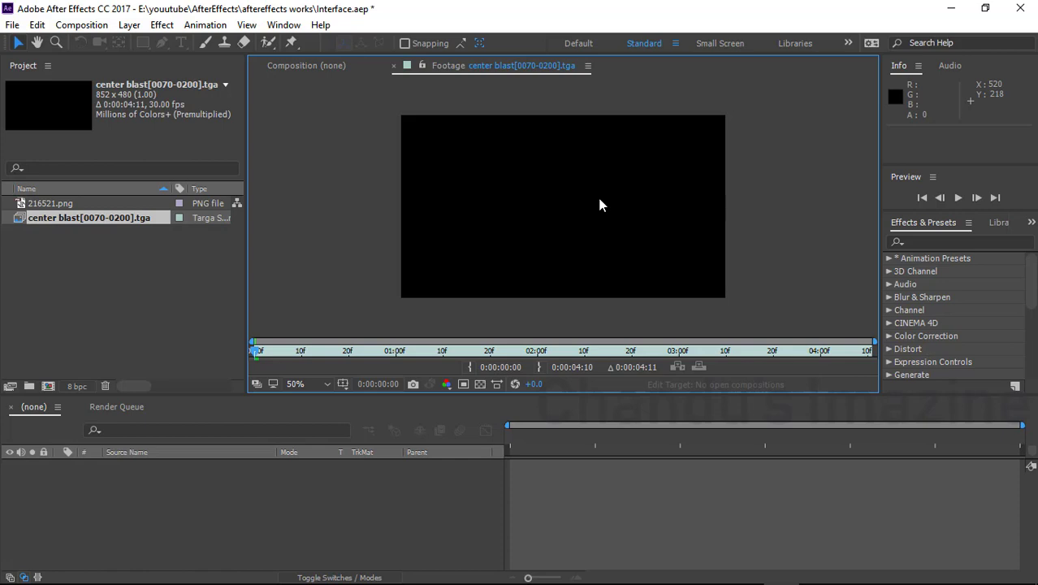
key(space)
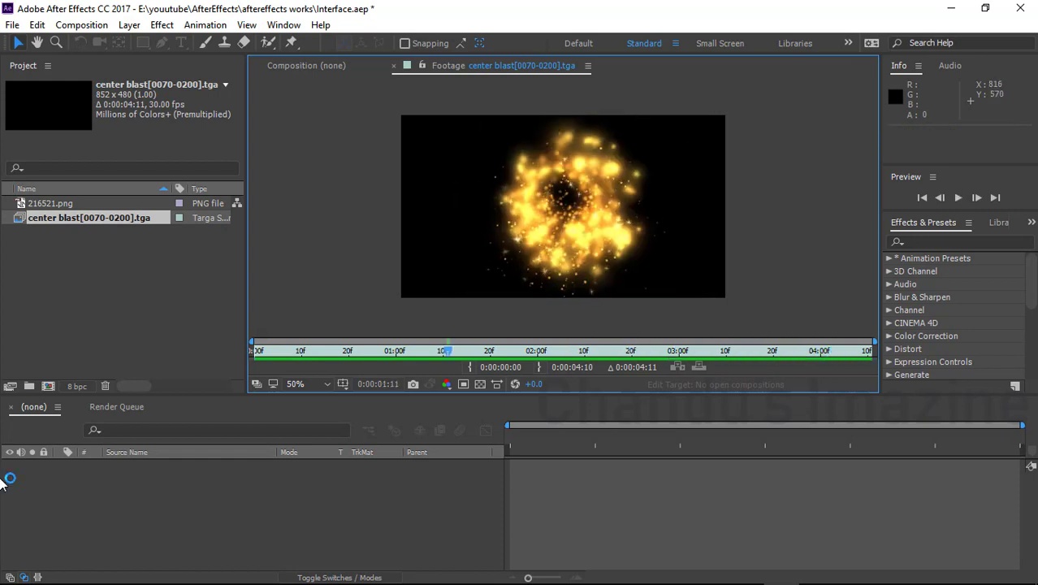
Step frame by frame through the center blast footage, back to 0:00:01:05 and forward to 0:00:01:16
key(Page_Up)
key(Page_Up)
key(Page_Up)
key(Page_Up)
key(Page_Up)
key(Page_Up)
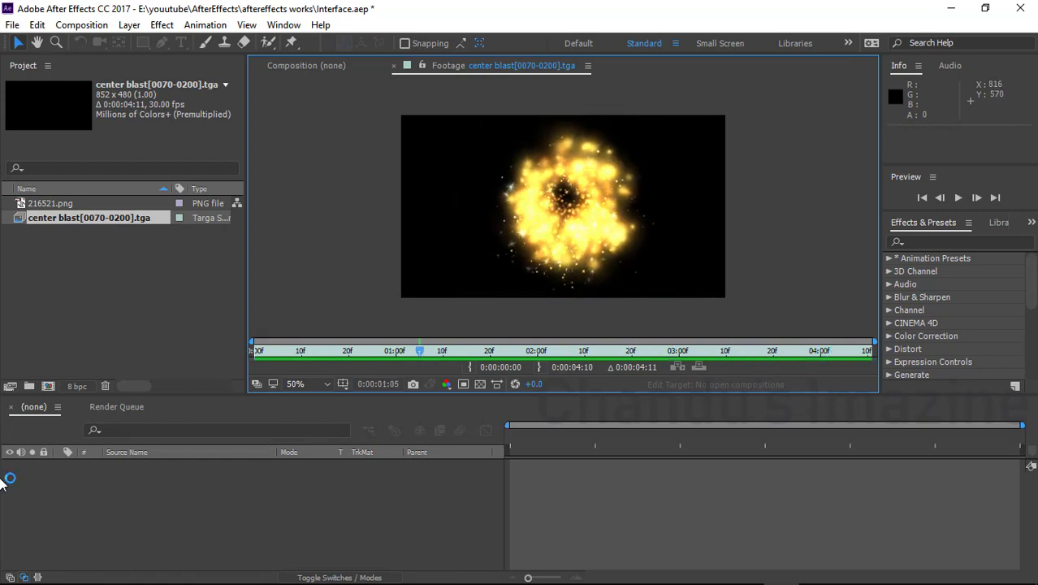
key(Page_Down)
key(Page_Down)
key(Page_Down)
key(Page_Down)
key(Page_Down)
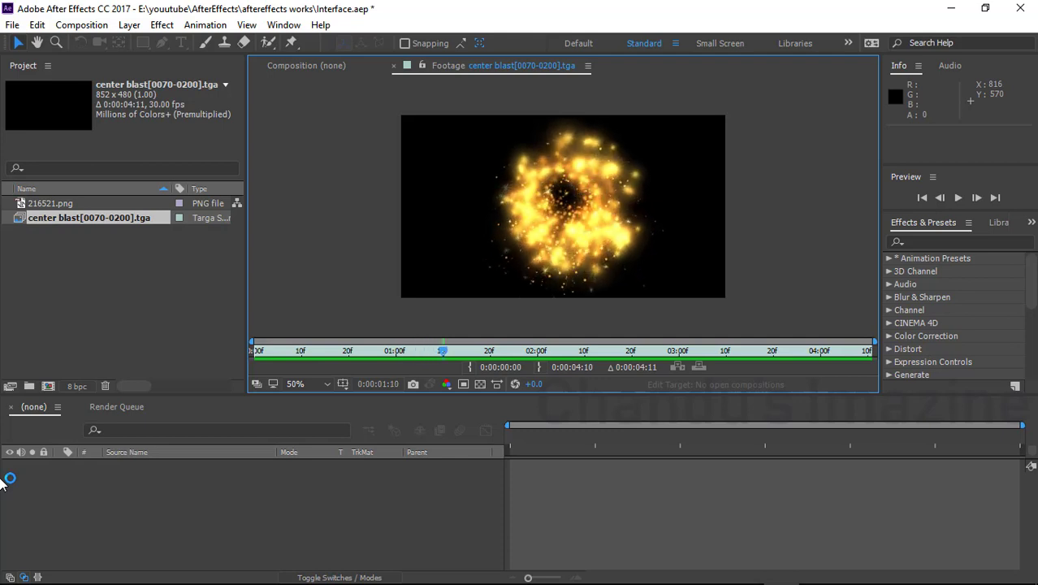
key(Page_Down)
key(Page_Down)
key(Page_Down)
key(Page_Down)
key(Page_Down)
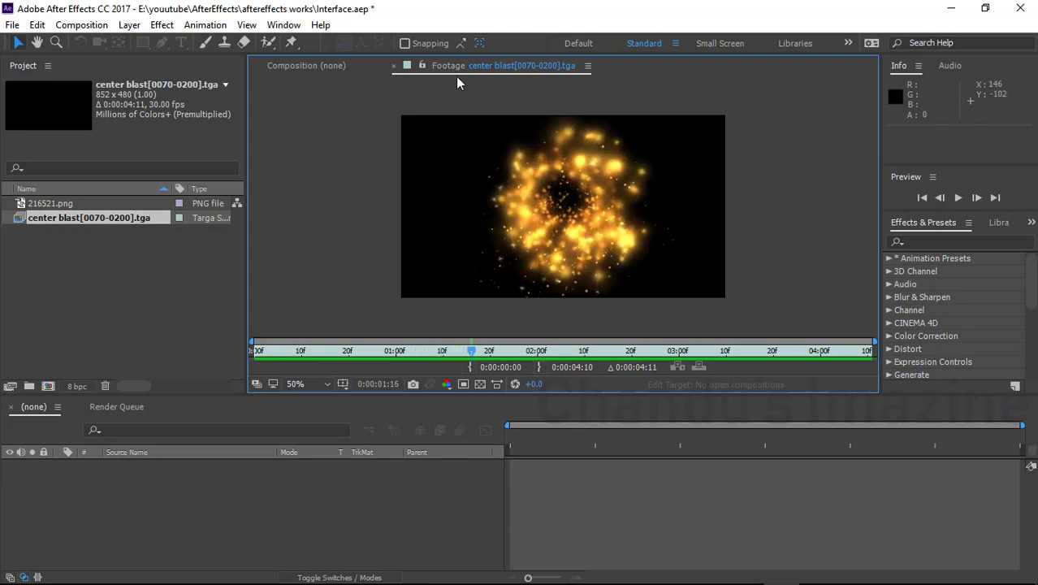
Start a footage import and show the particle animations folder's files as large icons, browsing to the frames around center blast0096
double_click(145, 297)
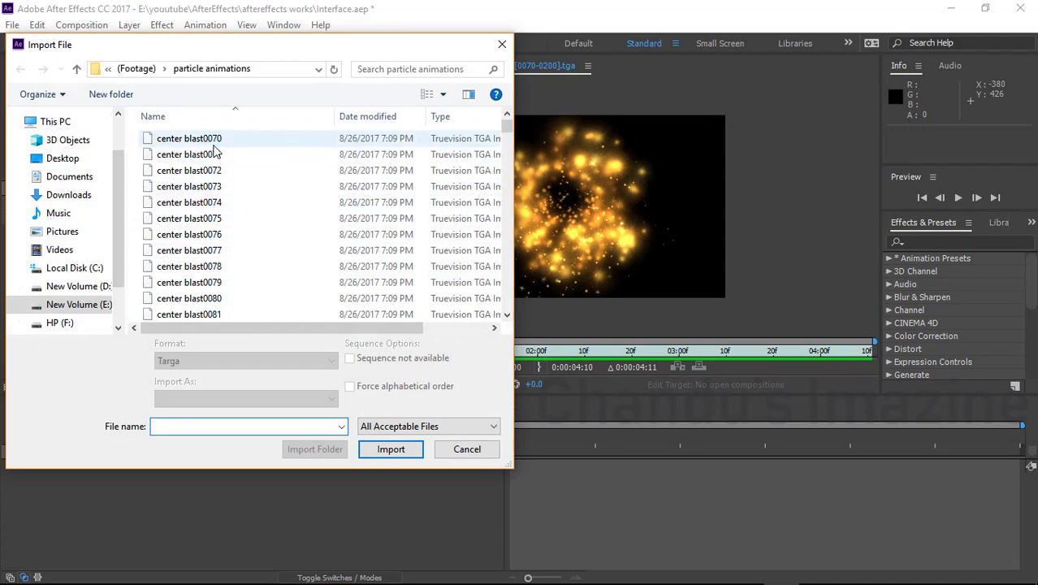
scroll(188, 258, down, 8)
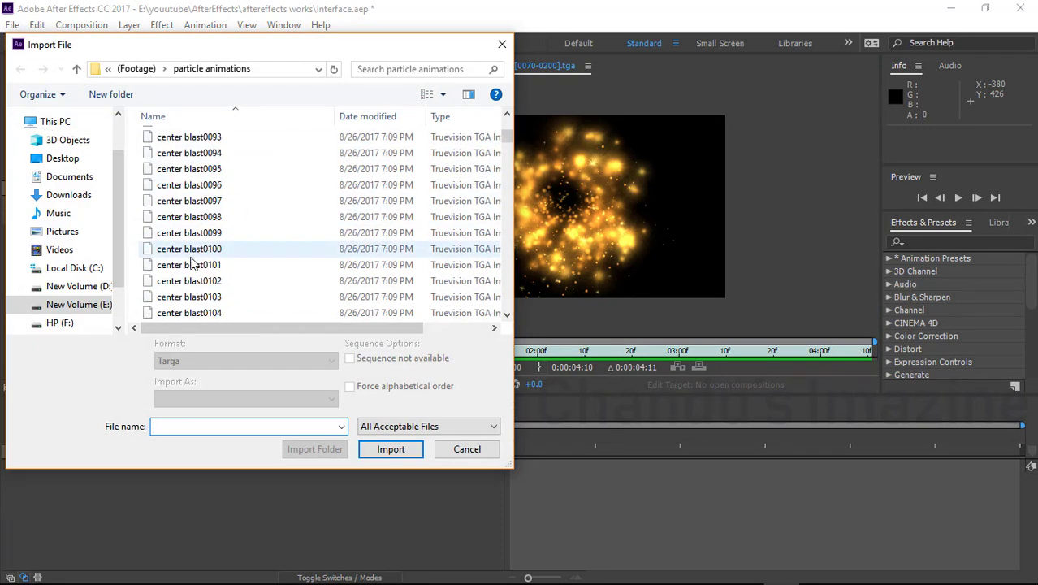
click(192, 253)
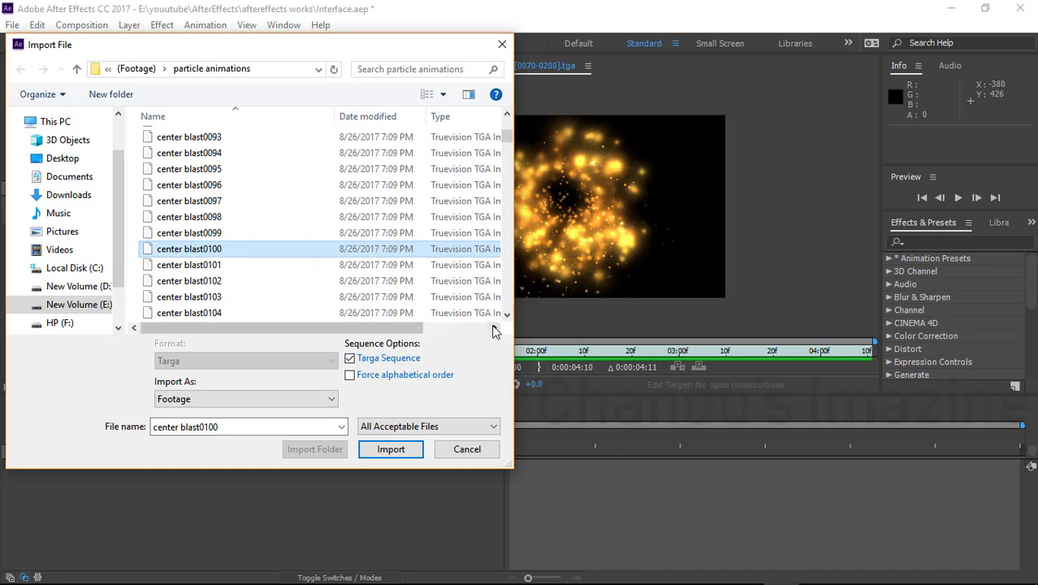
drag(371, 329, 323, 294)
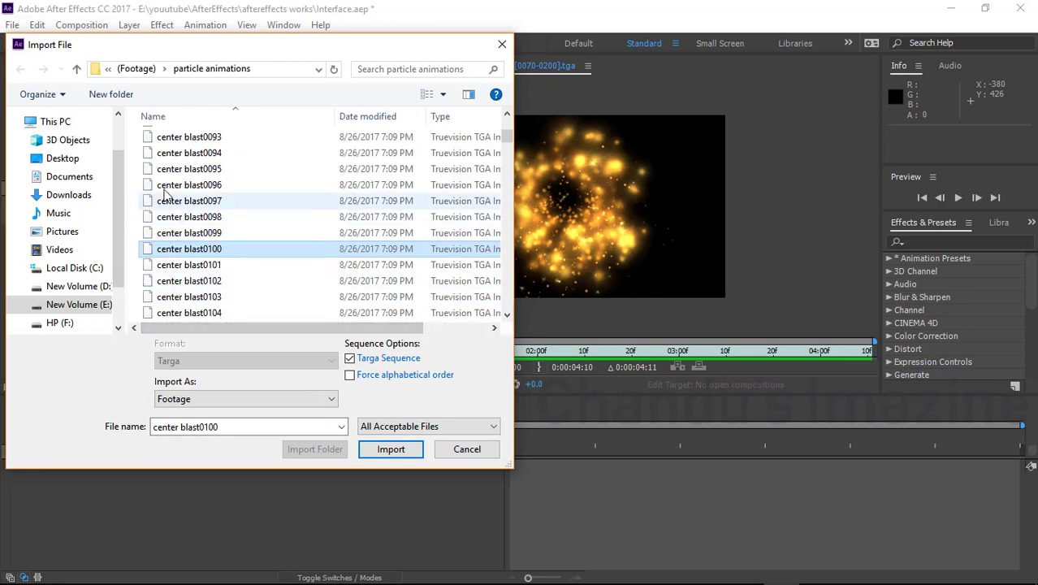
right_click(135, 146)
mouse_move(120, 152)
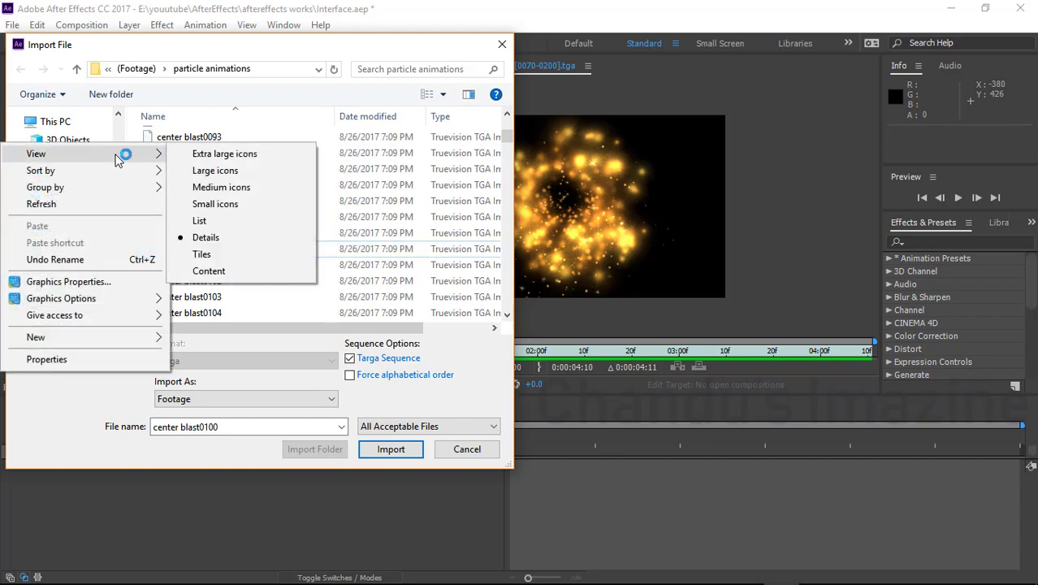
click(212, 170)
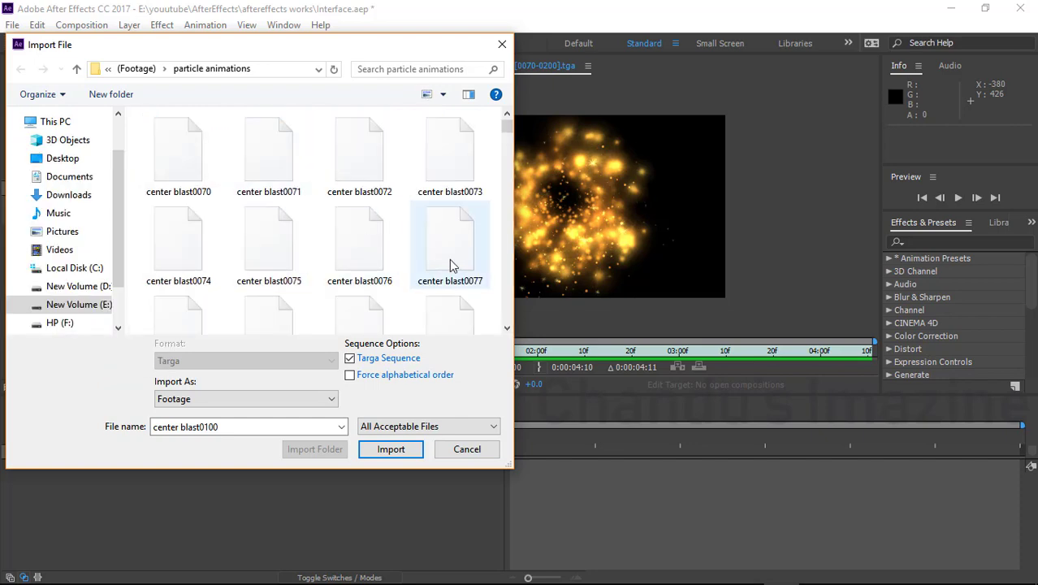
scroll(449, 260, down, 5)
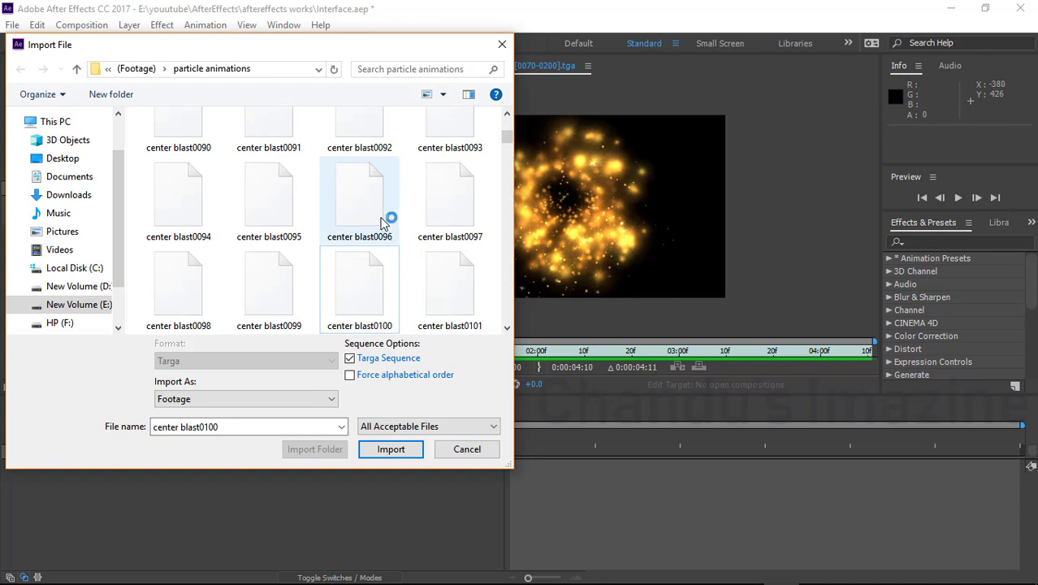
Import center blast0096 as a single Targa still, not a sequence, with Premultiplied - Matted With Color black alpha, and open it in the Footage viewer
click(384, 222)
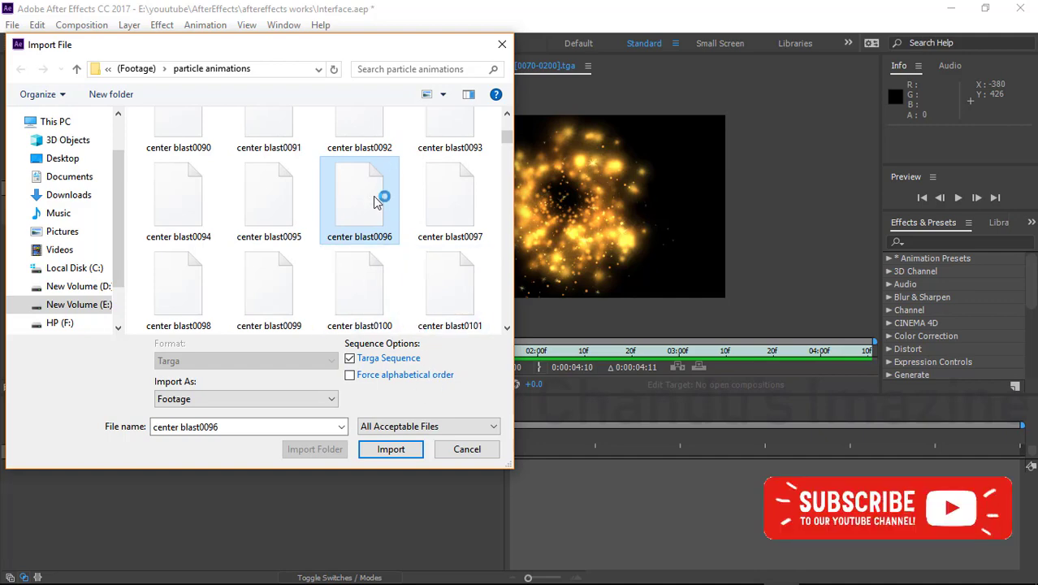
click(385, 448)
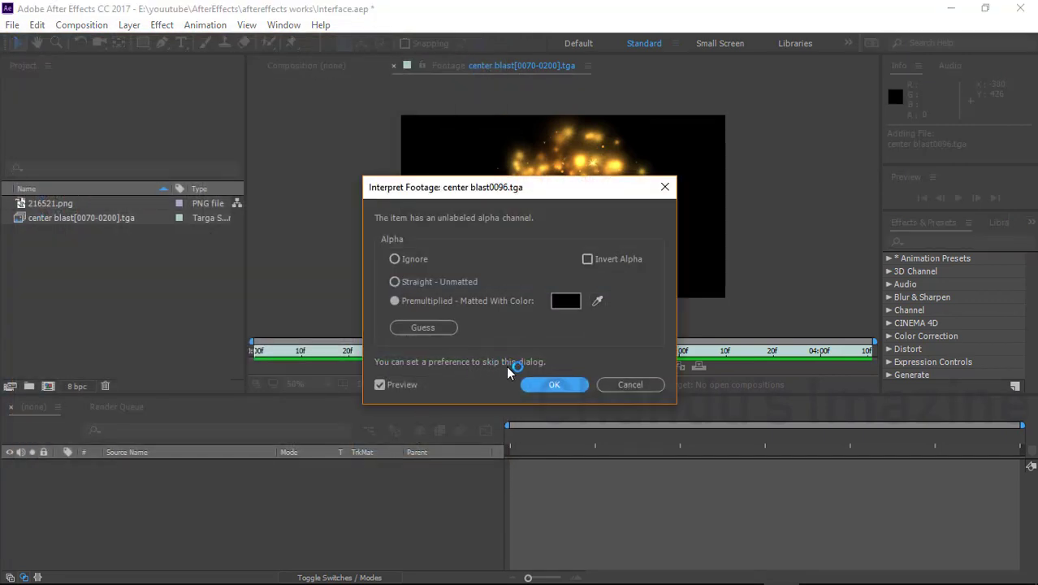
click(552, 385)
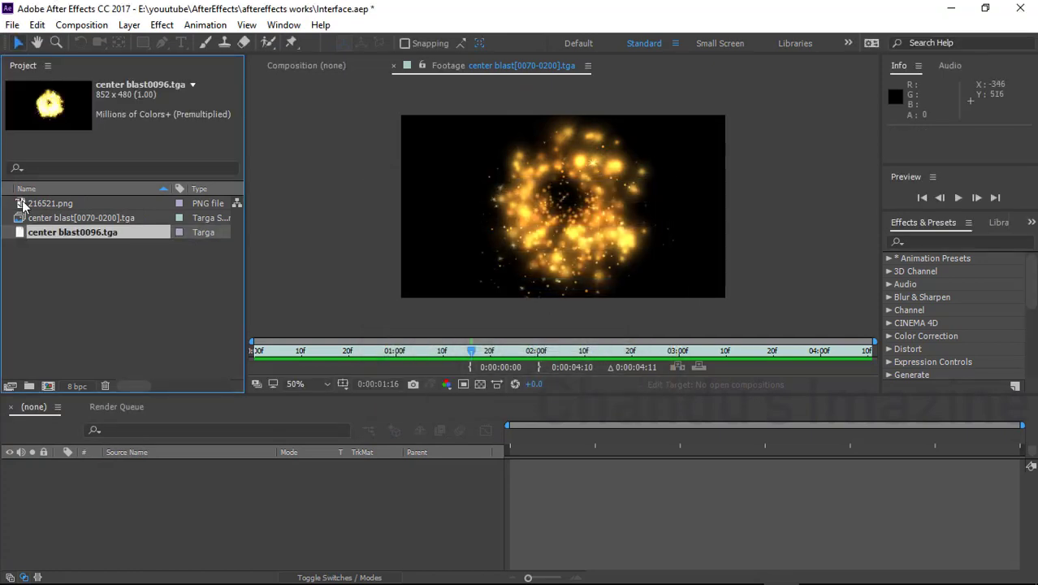
double_click(90, 232)
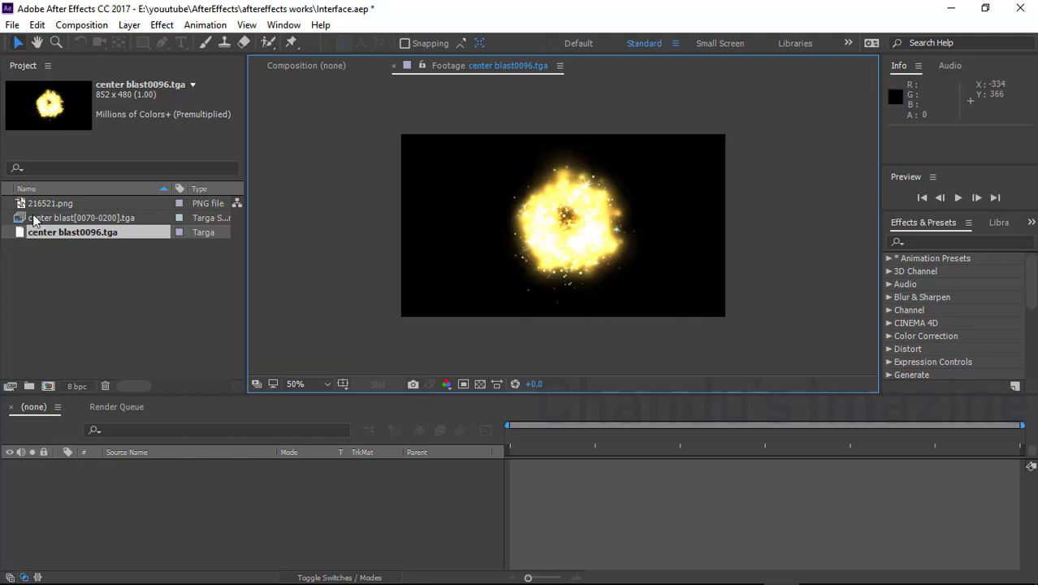
Open the center blast[0070-0200].tga sequence in the Footage viewer and play it from about frame 10
click(57, 221)
double_click(57, 221)
drag(468, 351, 419, 349)
click(303, 351)
key(space)
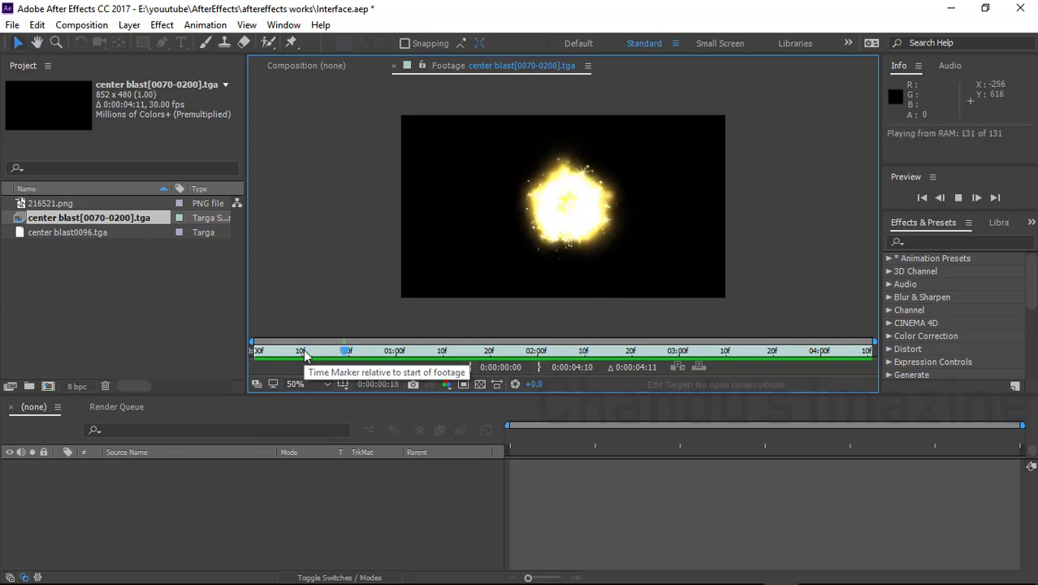
View the 216521.png still, then reopen the center blast[0070-0200].tga sequence and scrub to 0:00:01:16
double_click(65, 204)
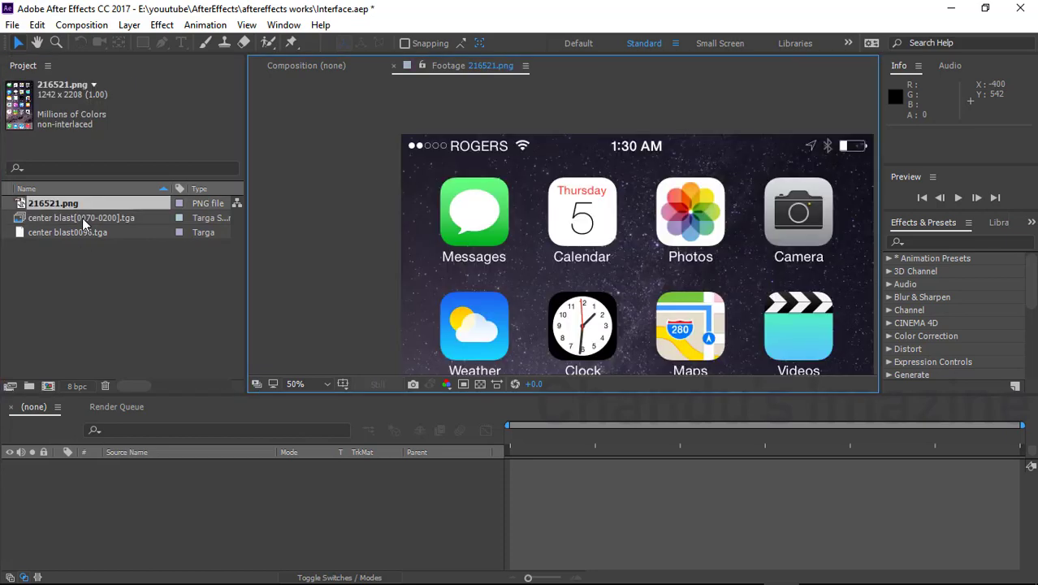
double_click(82, 217)
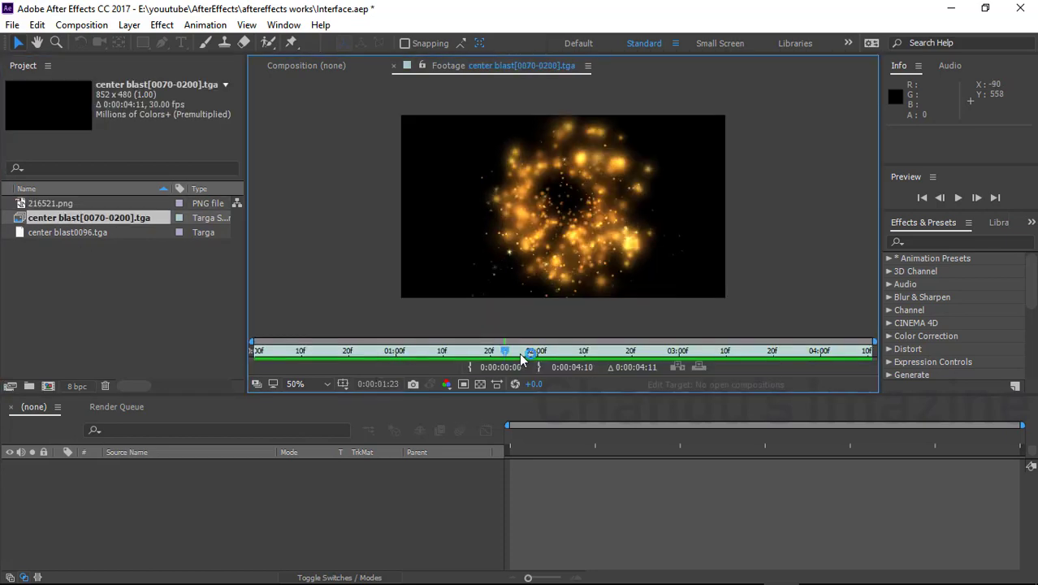
drag(522, 359, 473, 355)
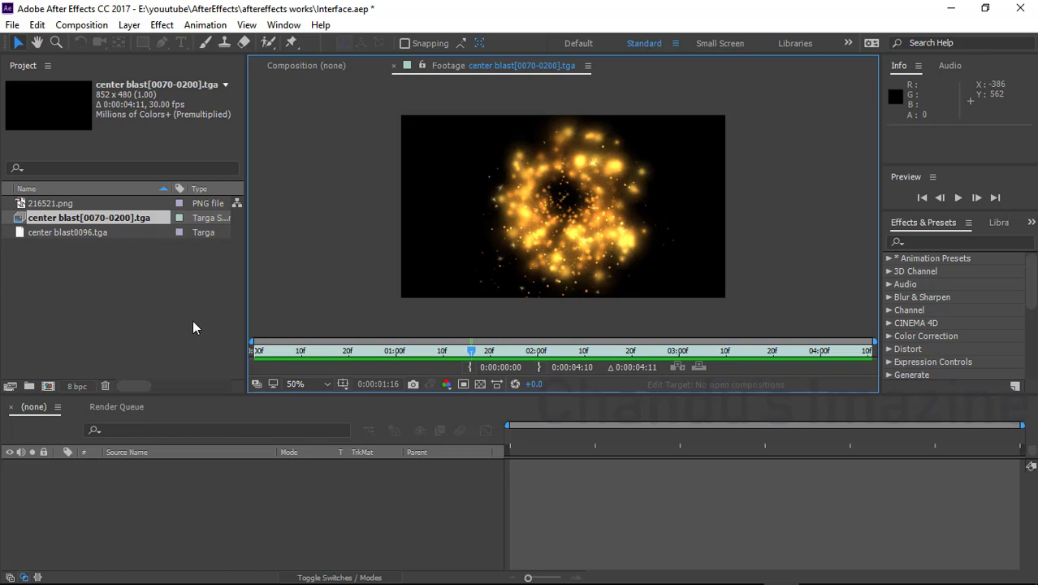
Import the maghdheera ttile After Effects project from the maghdheera ttile folder as a Project
double_click(102, 306)
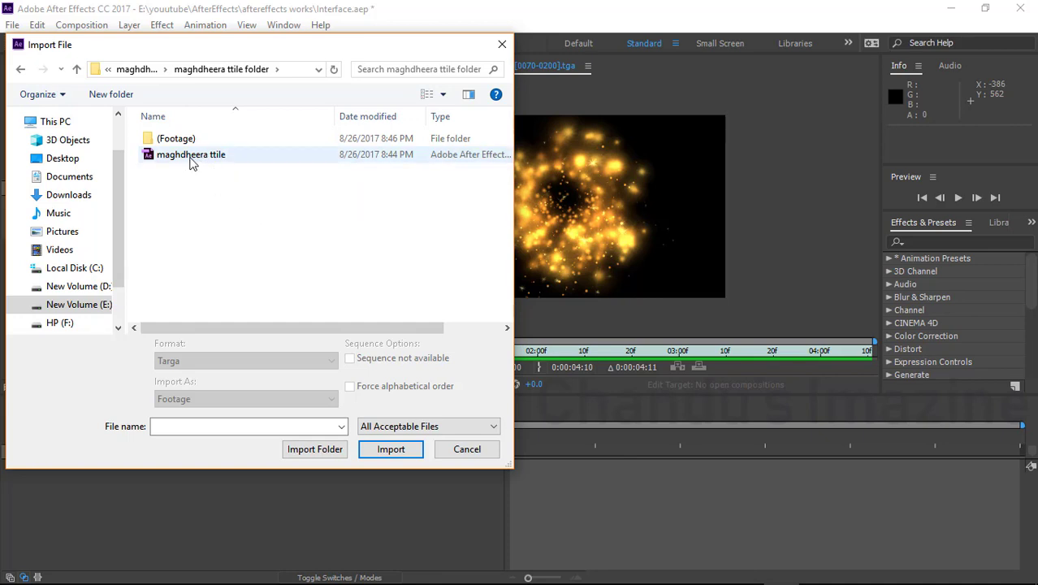
click(193, 161)
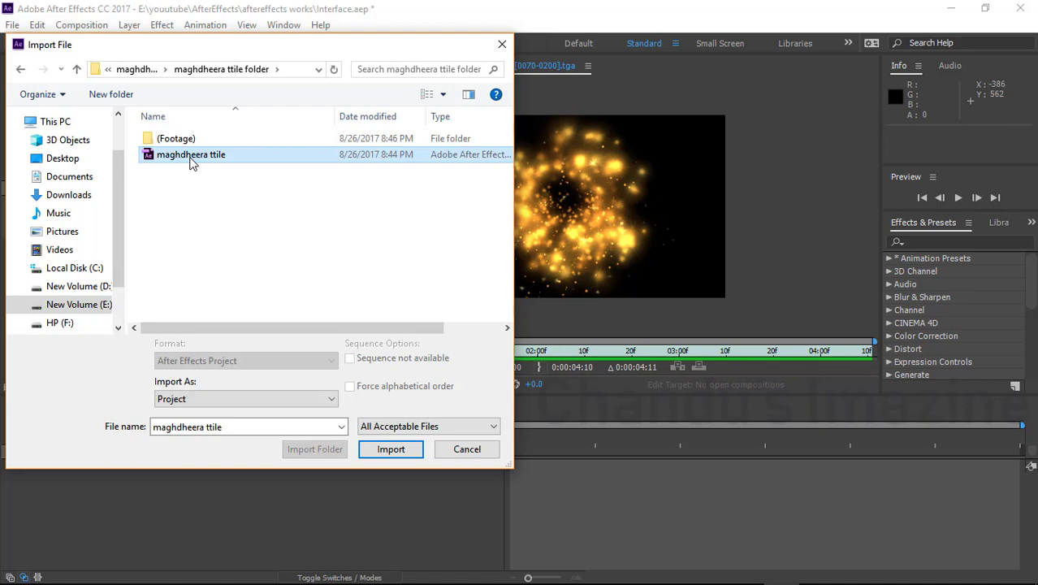
click(396, 450)
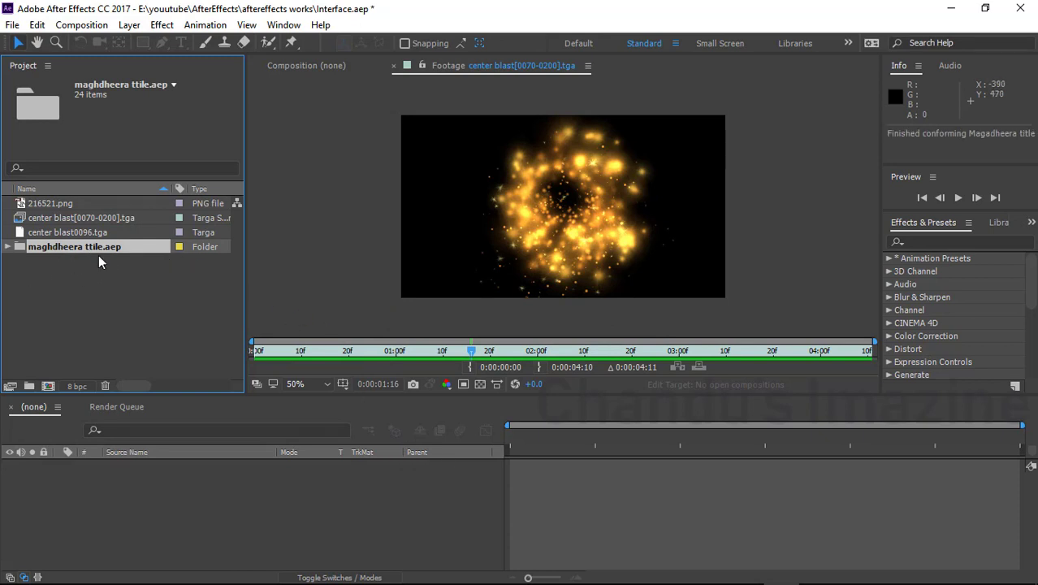
Expand the imported maghdheera ttile.aep folder, look through its compositions and footage, and collapse it
click(8, 254)
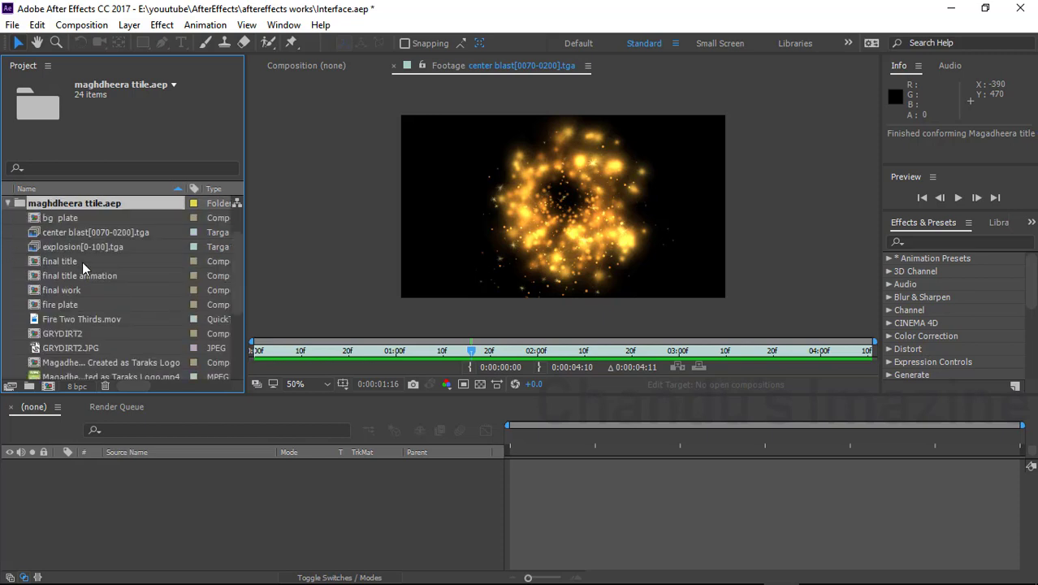
scroll(85, 264, down, 5)
scroll(103, 319, up, 5)
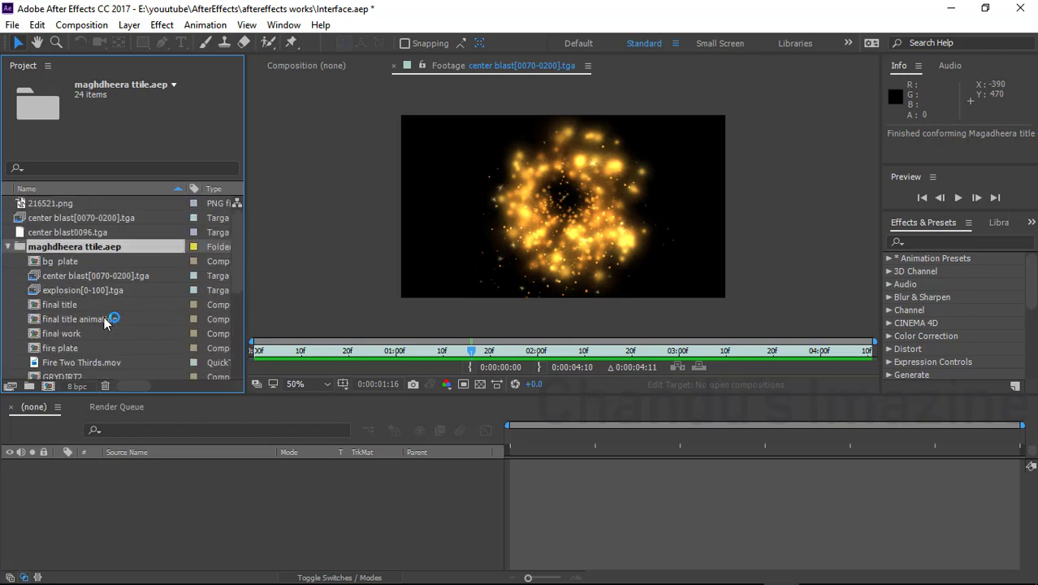
click(7, 246)
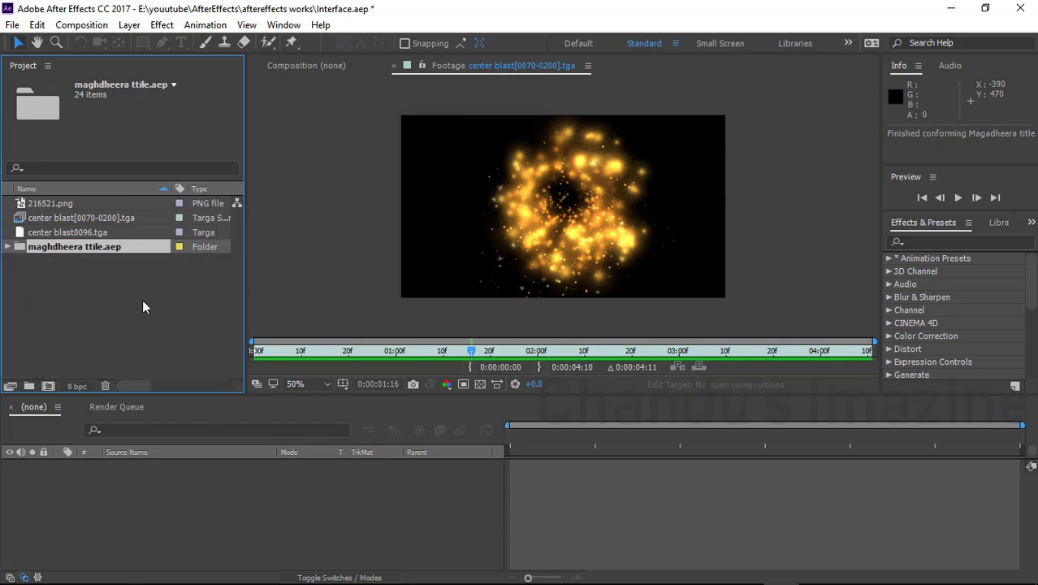
Import the fcaialtracking.aep project, then expand its folder to check the contents and collapse it
click(128, 317)
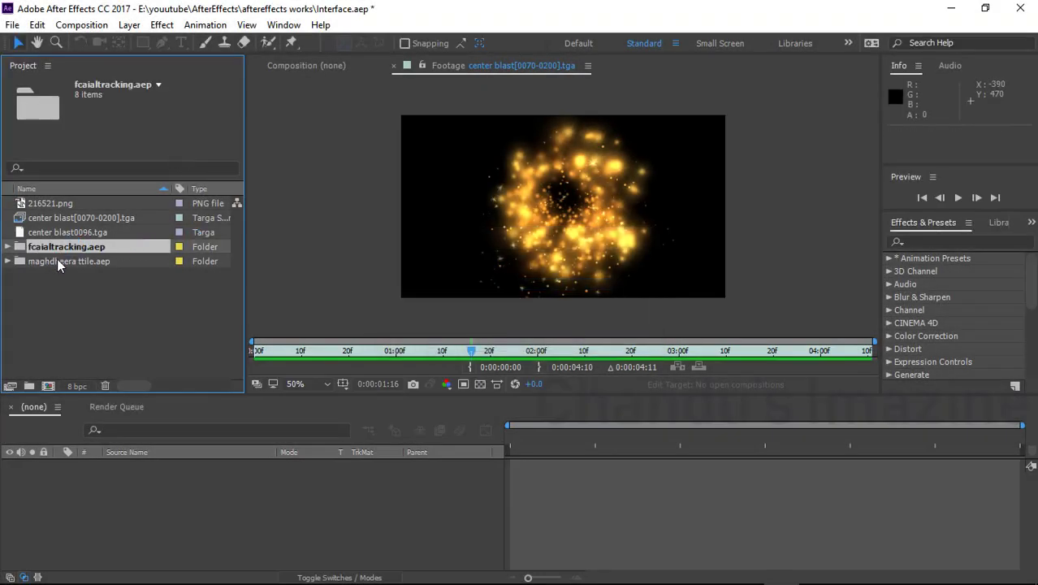
click(9, 247)
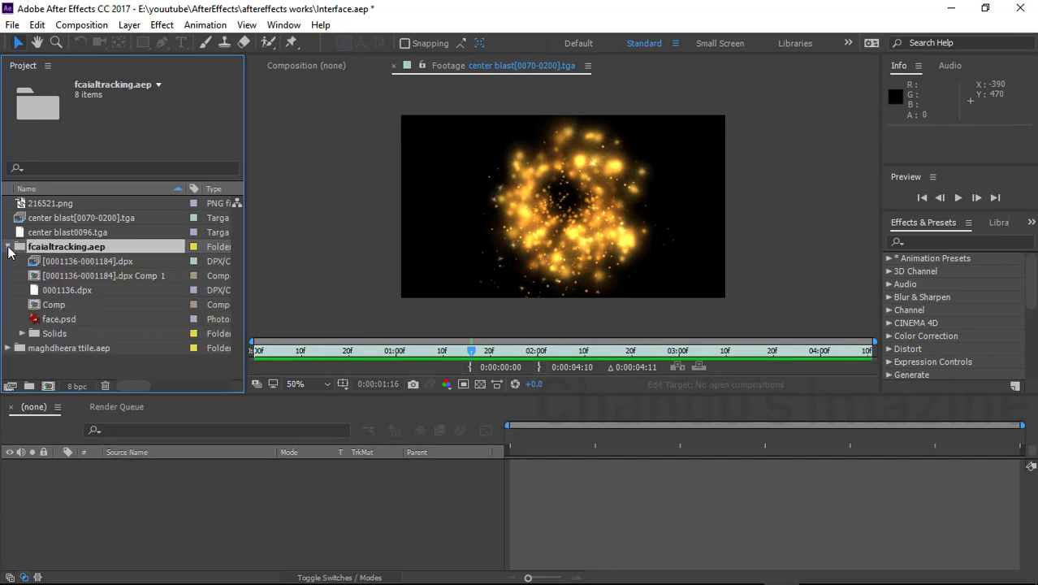
click(8, 248)
Review the items inside the maghdheera ttile.aep folder again and close the folder
click(9, 260)
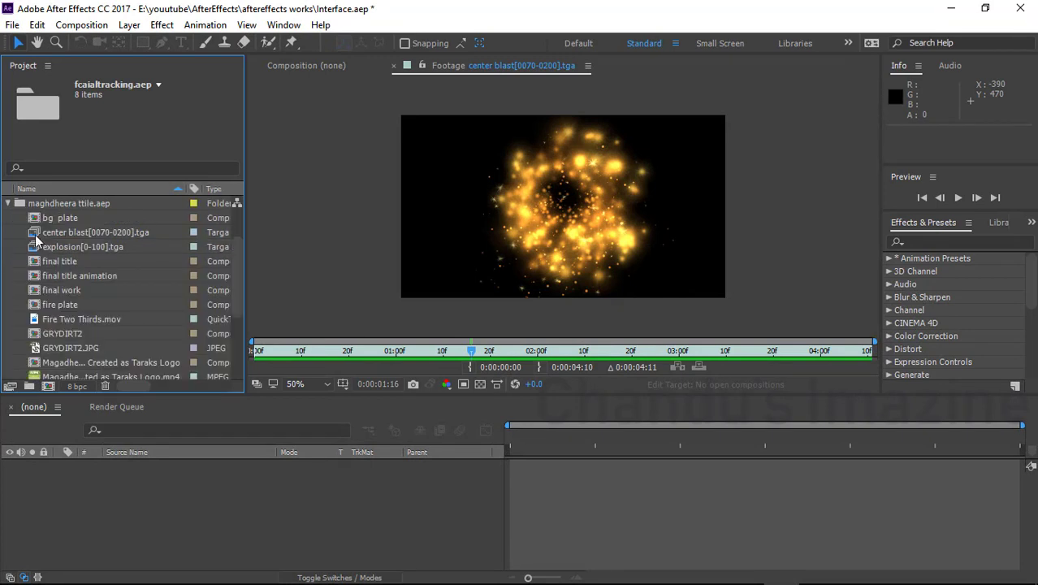
scroll(44, 335, up, 1)
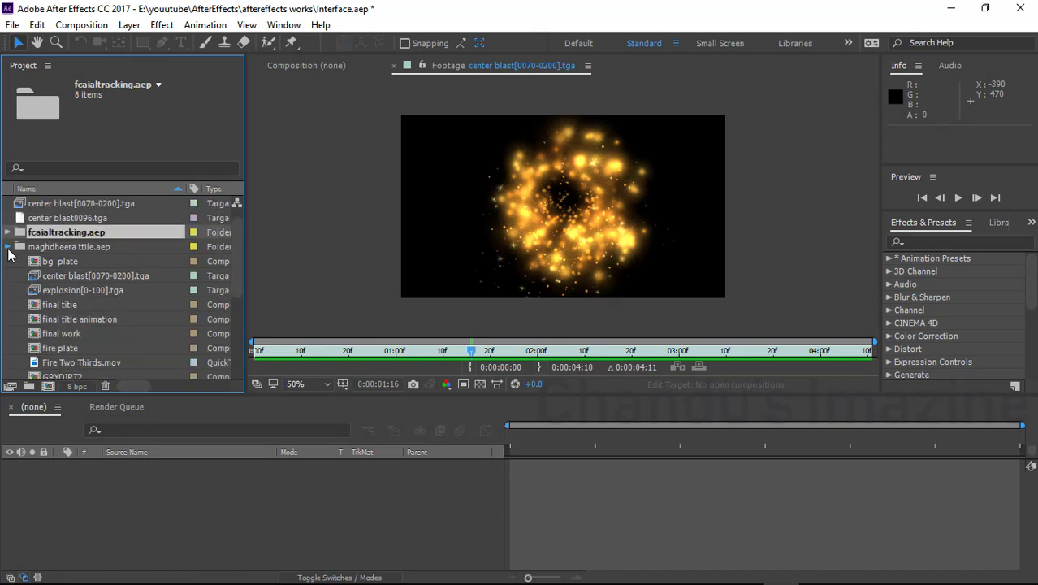
click(8, 247)
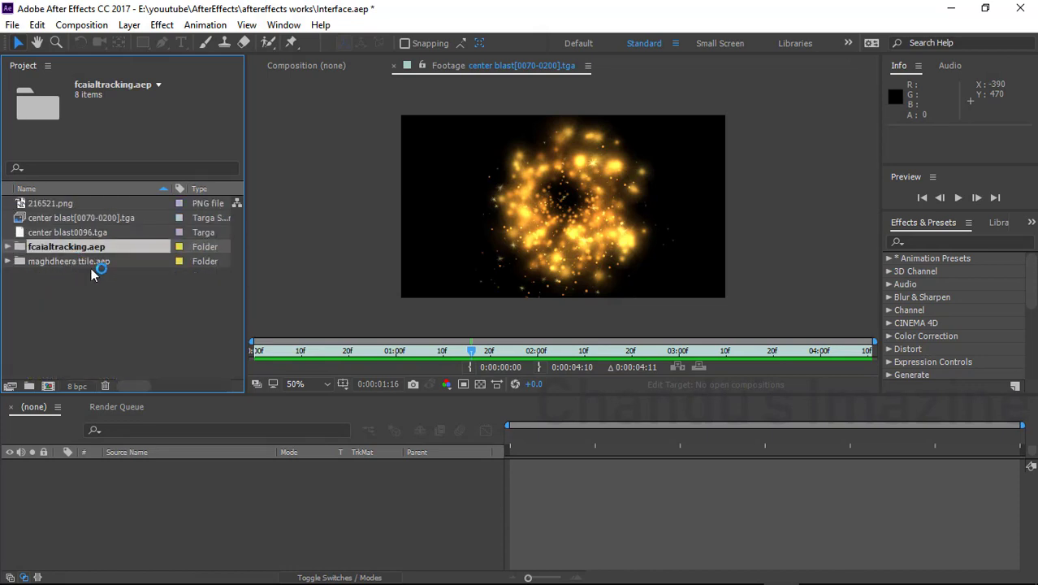
Compare the center blast0096.tga still with the center blast[0070-0200].tga sequence by opening each in the Footage viewer
click(90, 263)
click(90, 247)
click(91, 238)
double_click(90, 237)
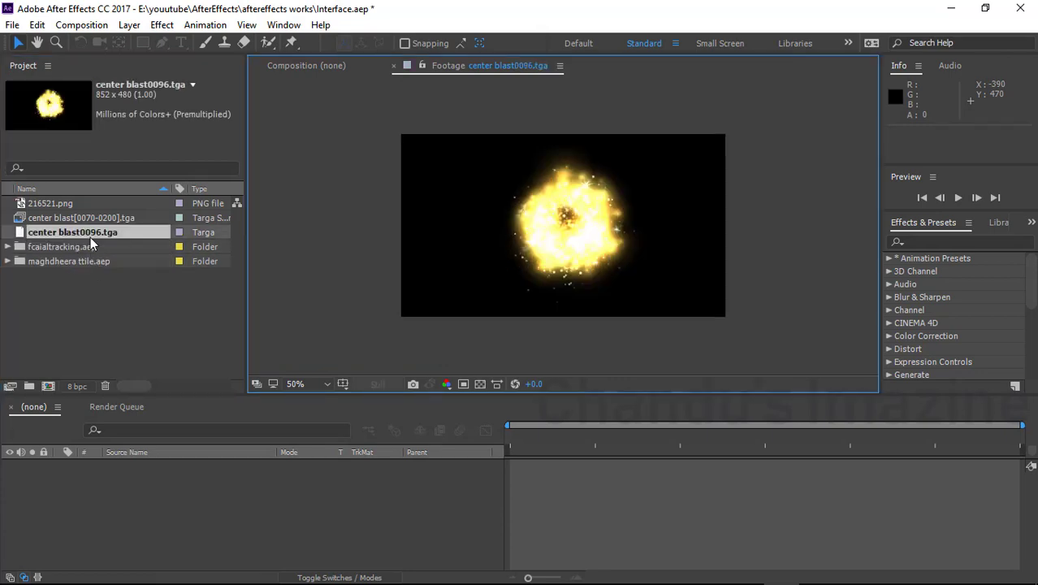
double_click(99, 221)
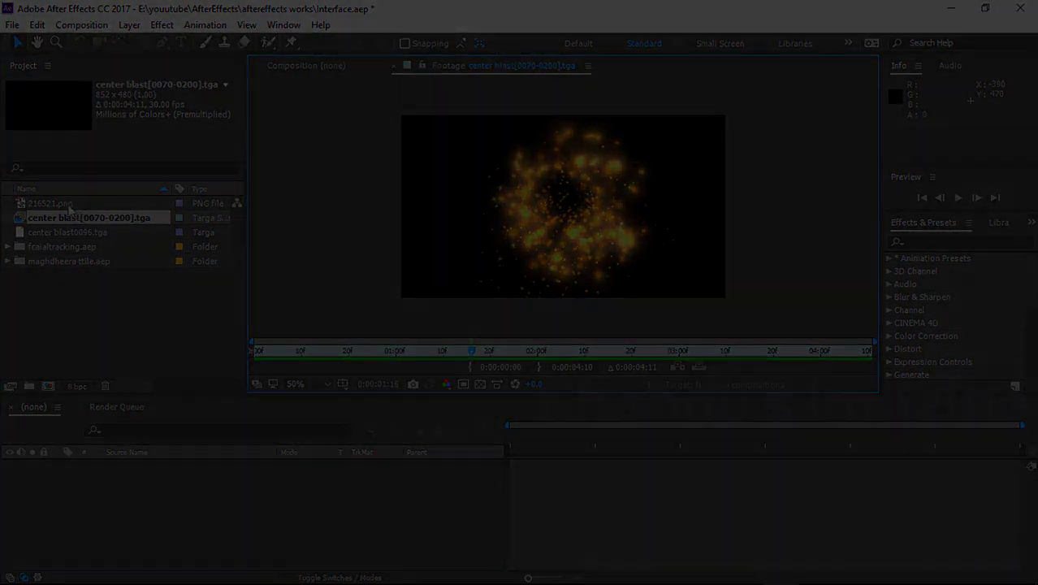